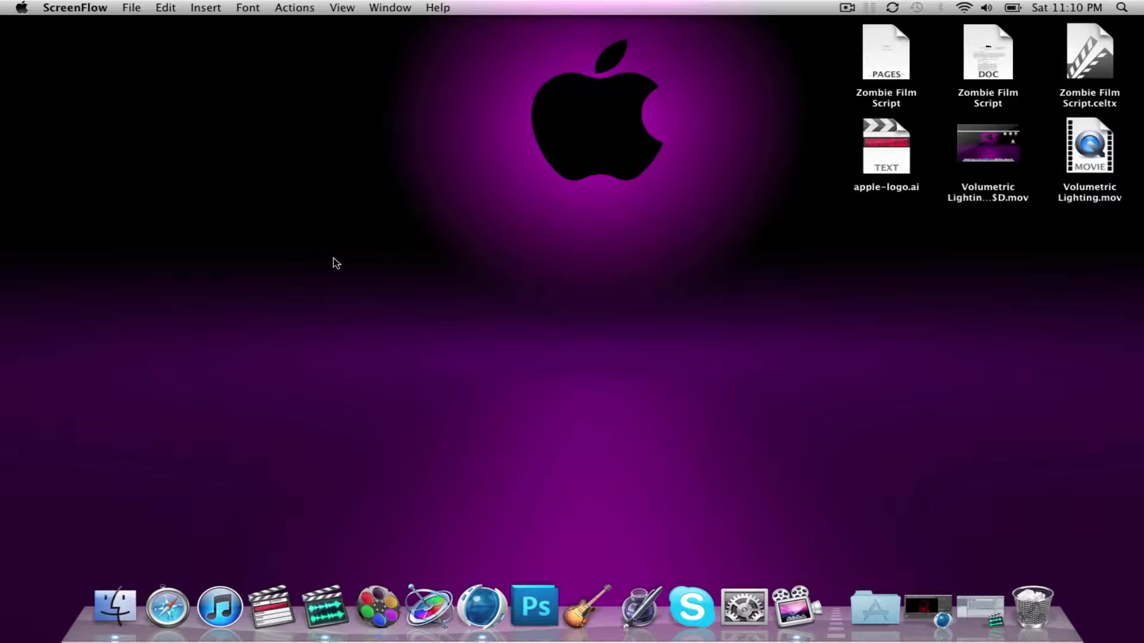
Browse the Documents and Movies folders, including Cinema 4D's Final Products folder, to look for the introduction video
left_click(96, 599)
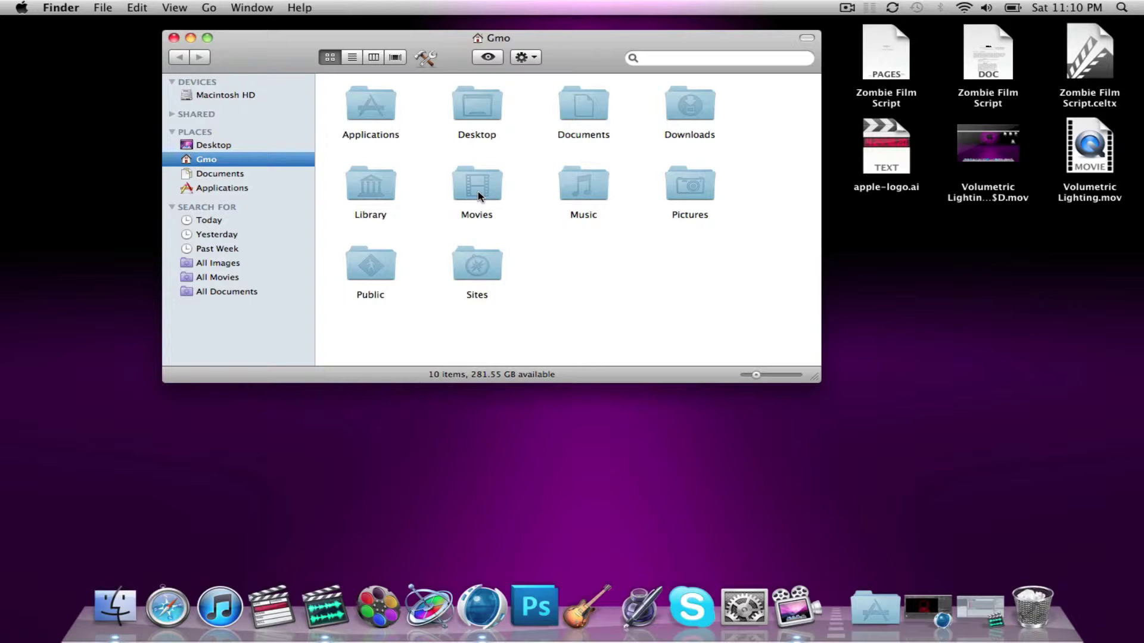
left_click(580, 115)
double_click(580, 115)
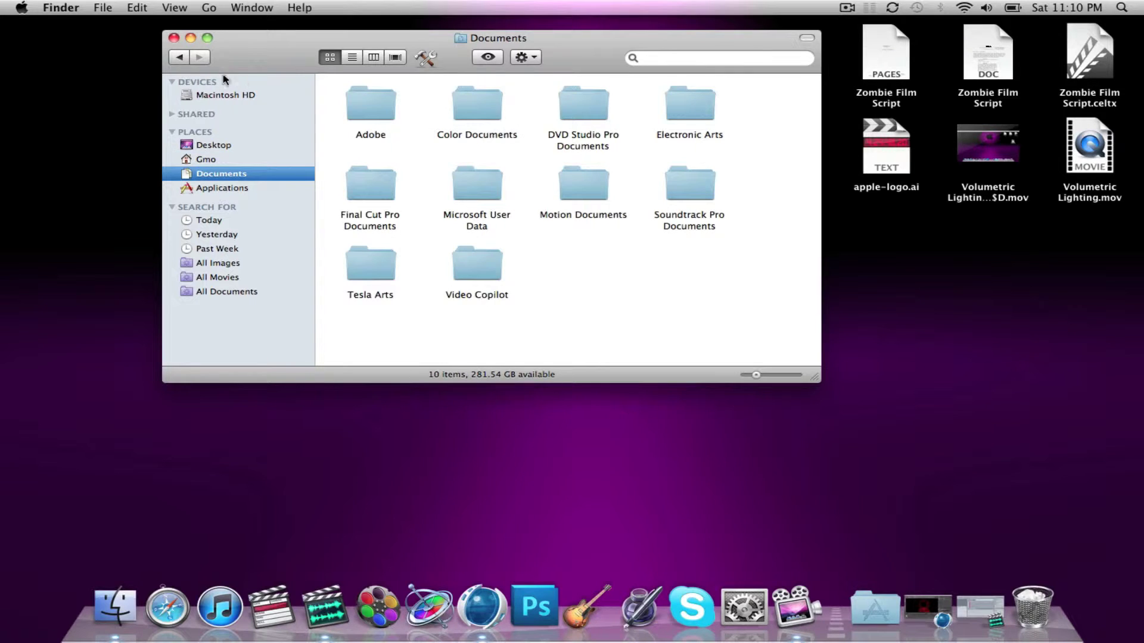
left_click(178, 57)
double_click(472, 178)
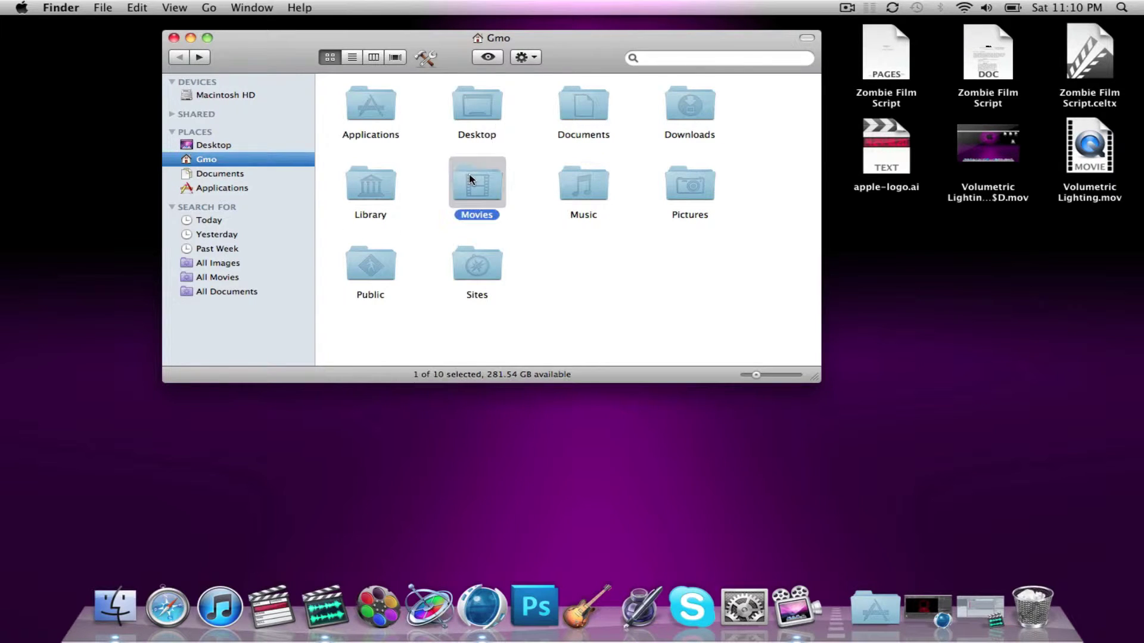
left_click(363, 103)
double_click(364, 102)
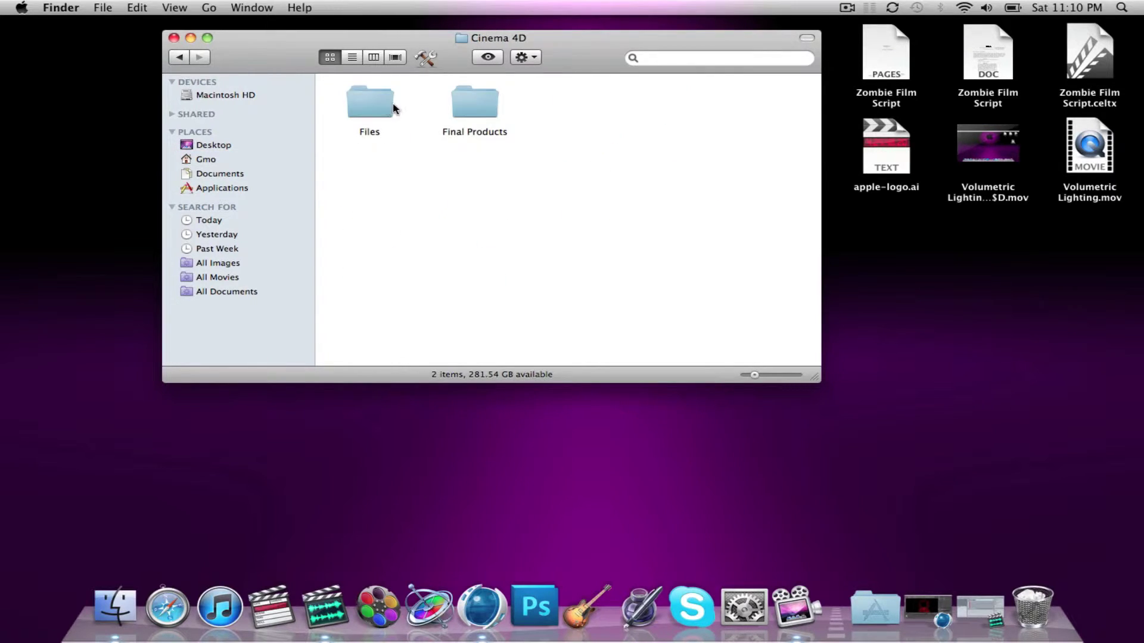
double_click(474, 102)
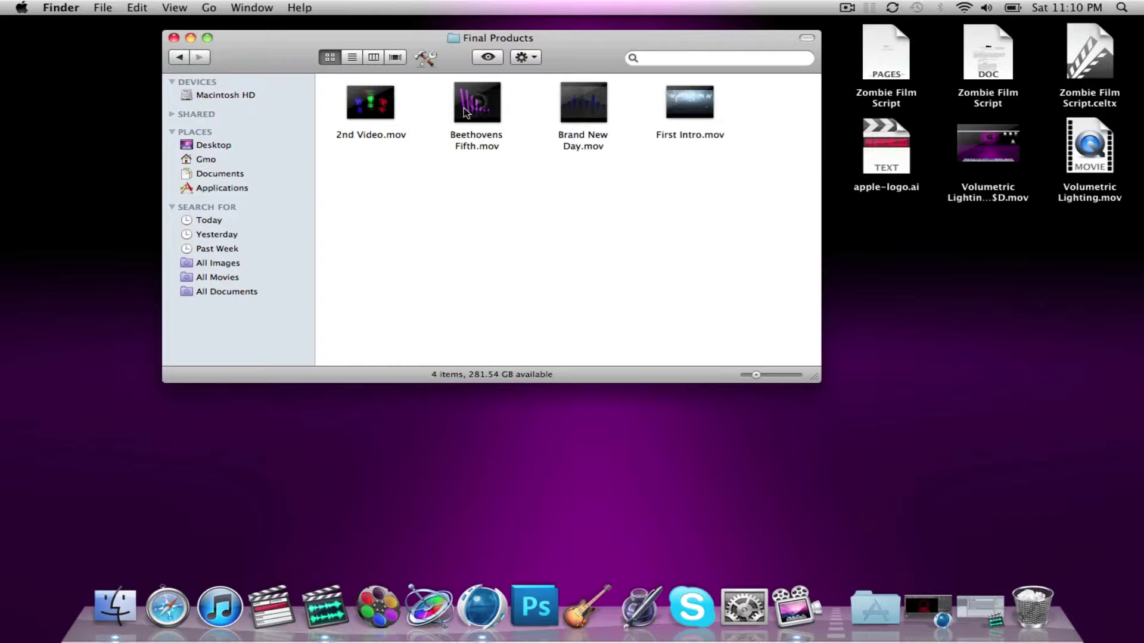
left_click(182, 57)
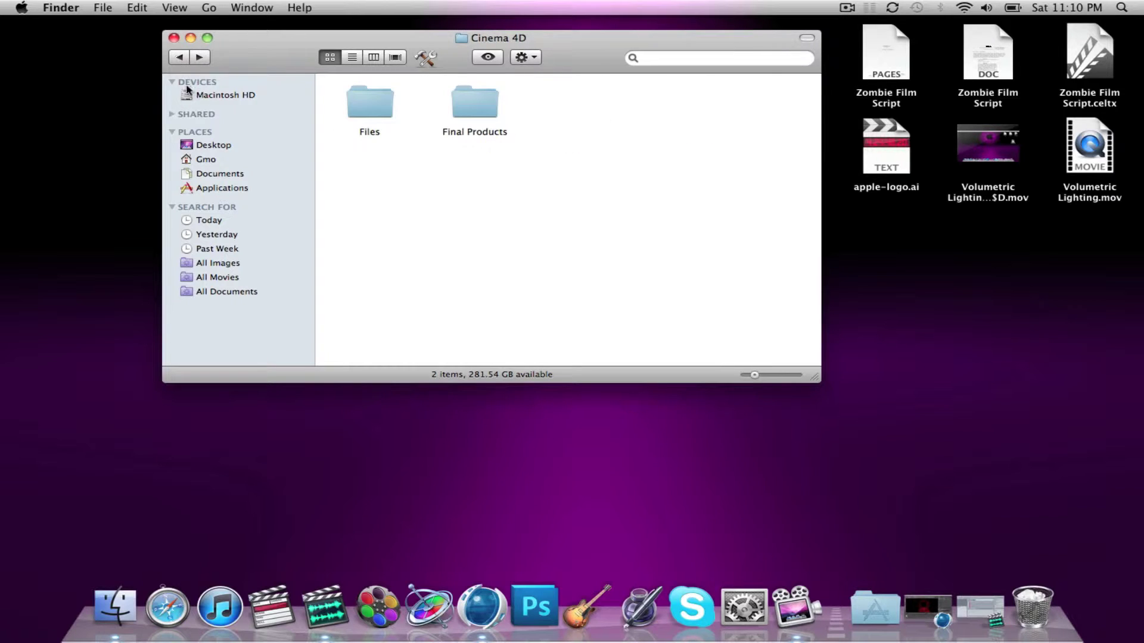
Open the Tesla Arts Introduction movie from the Introductions folder inside Documents > Tesla Arts
left_click(225, 175)
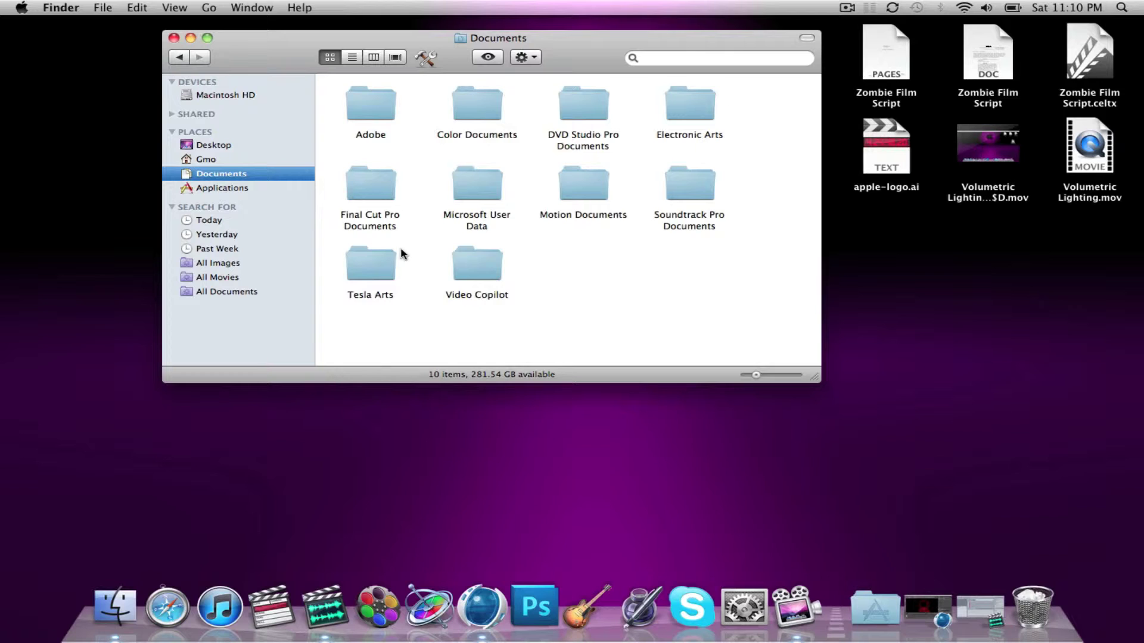
double_click(385, 260)
double_click(366, 105)
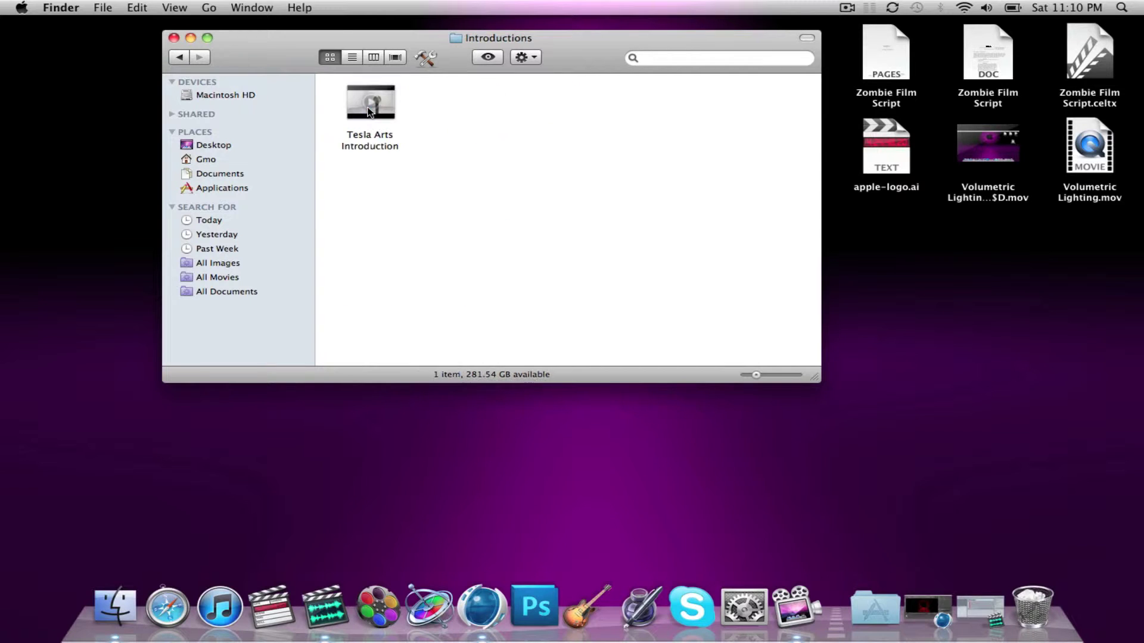
double_click(354, 113)
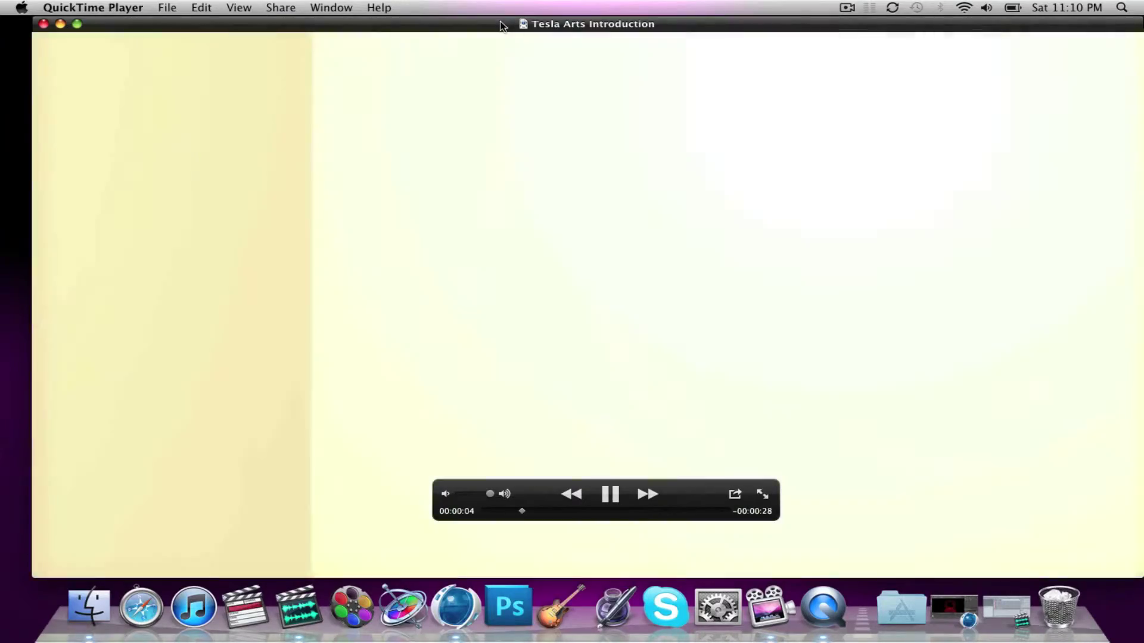
Watch part of the Tesla Arts Introduction movie, pause it, and close both the movie and the Finder window
mouse_move(499, 22)
left_mouse_down()
mouse_move(470, 28)
mouse_move(480, 25)
left_mouse_up()
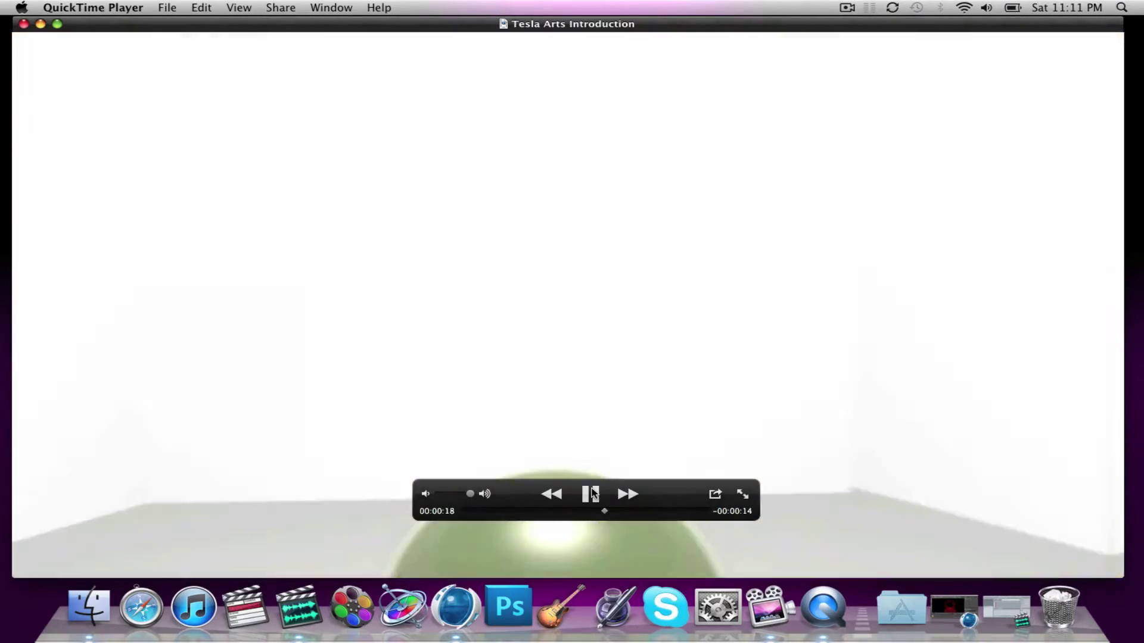
left_click(593, 494)
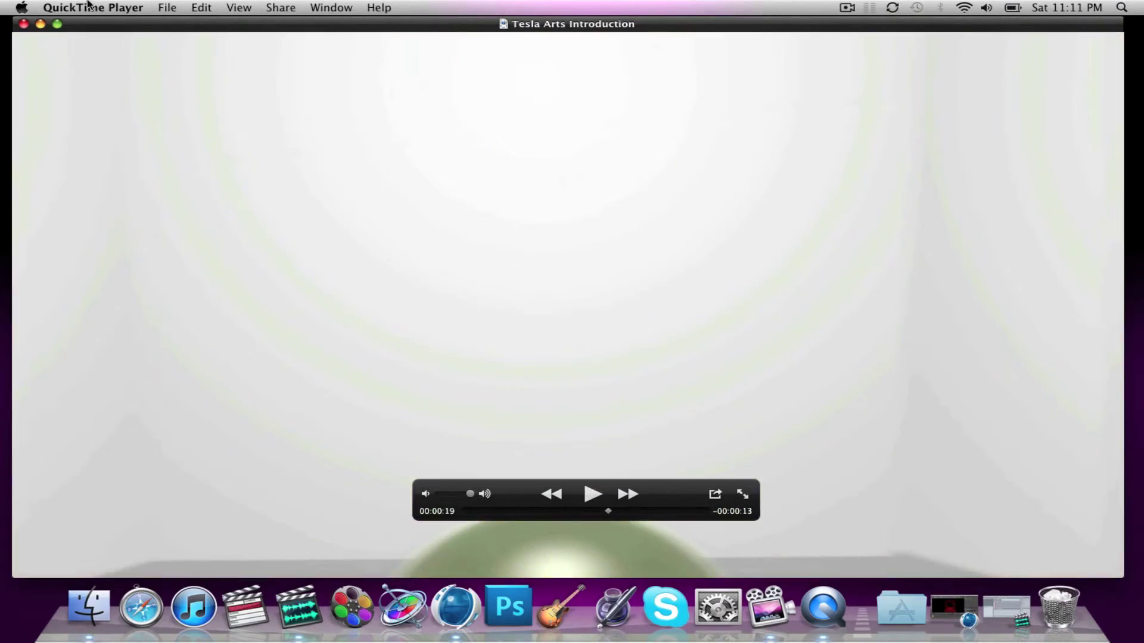
left_click(24, 24)
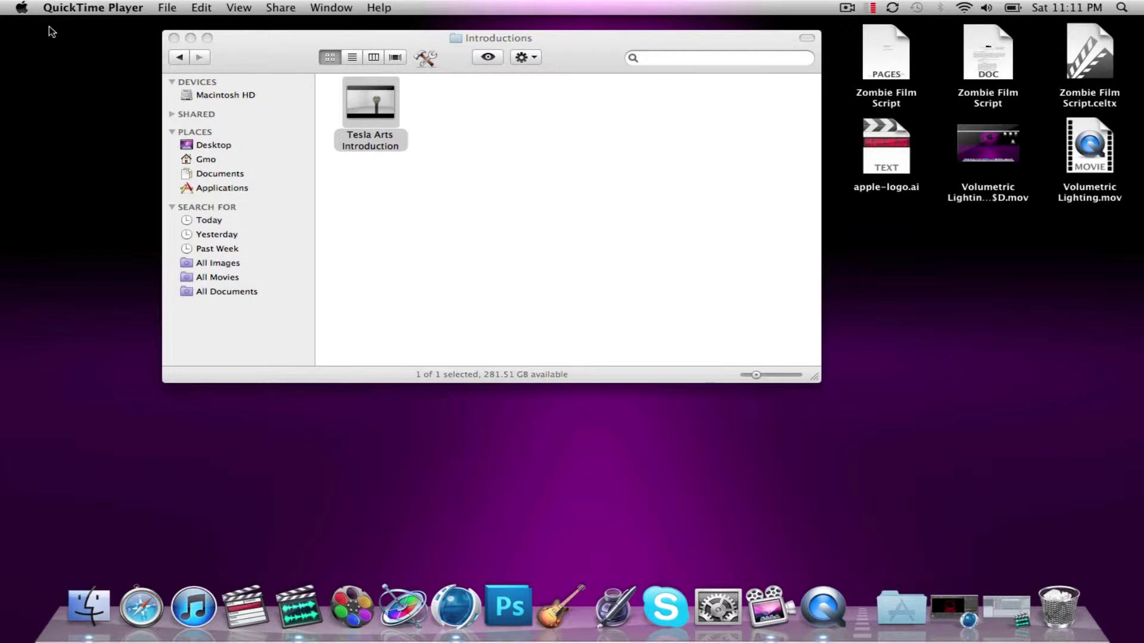
left_click(174, 39)
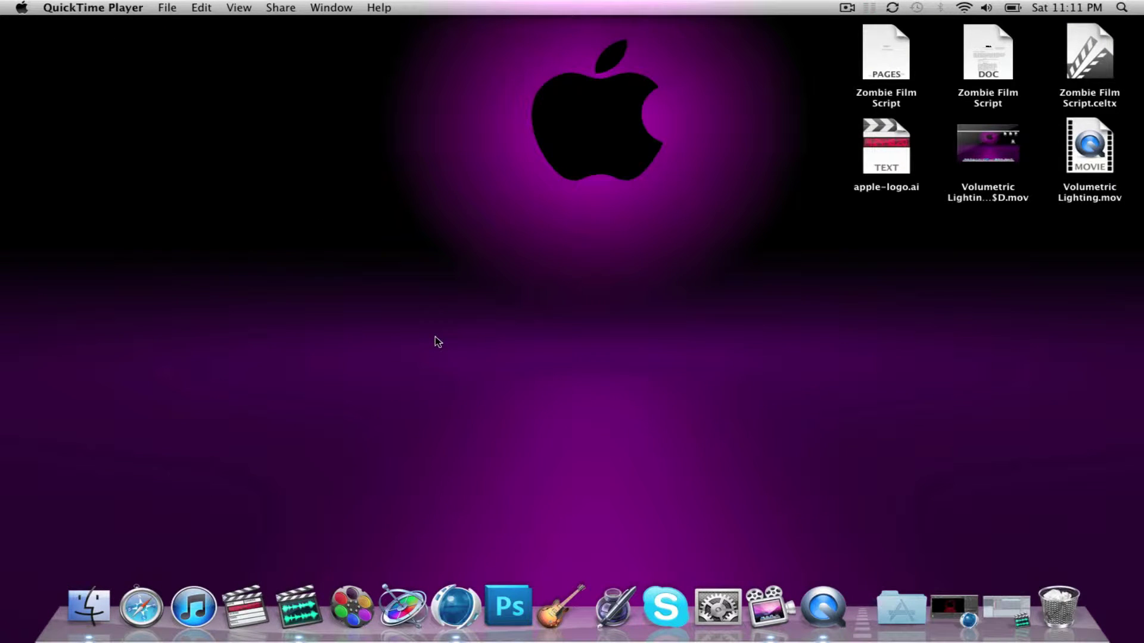
left_click_drag(223, 114, 1019, 469)
left_click(334, 179)
left_click_drag(268, 125, 783, 539)
left_click_drag(339, 225, 871, 626)
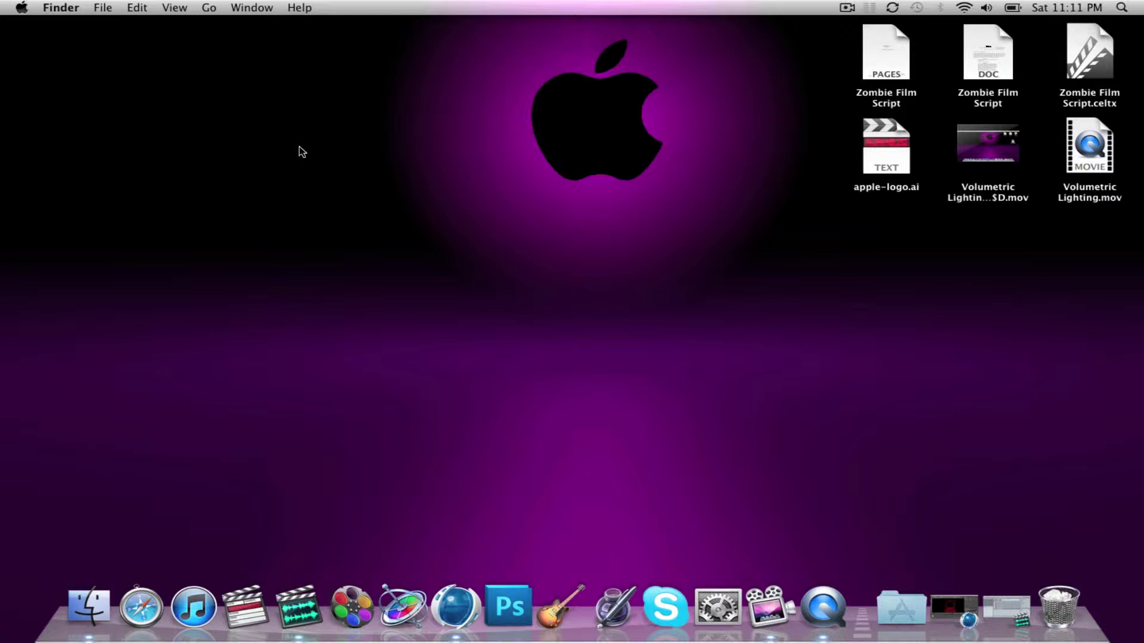
Switch to Cinema 4D and open the render settings for the apple-logo scene
left_click(458, 613)
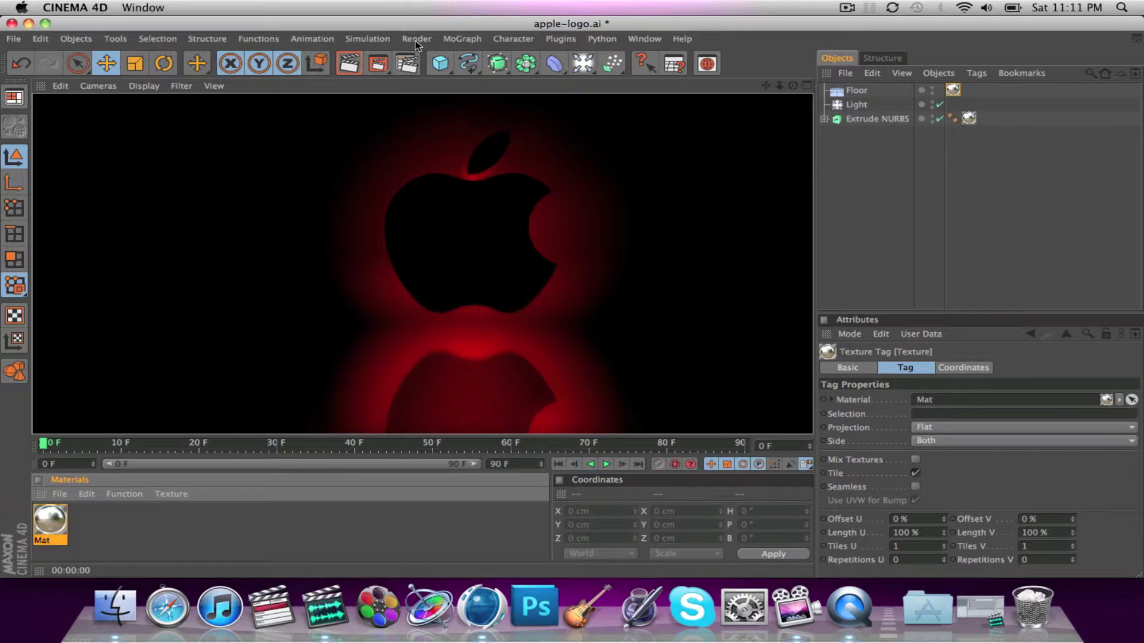
left_click(411, 65)
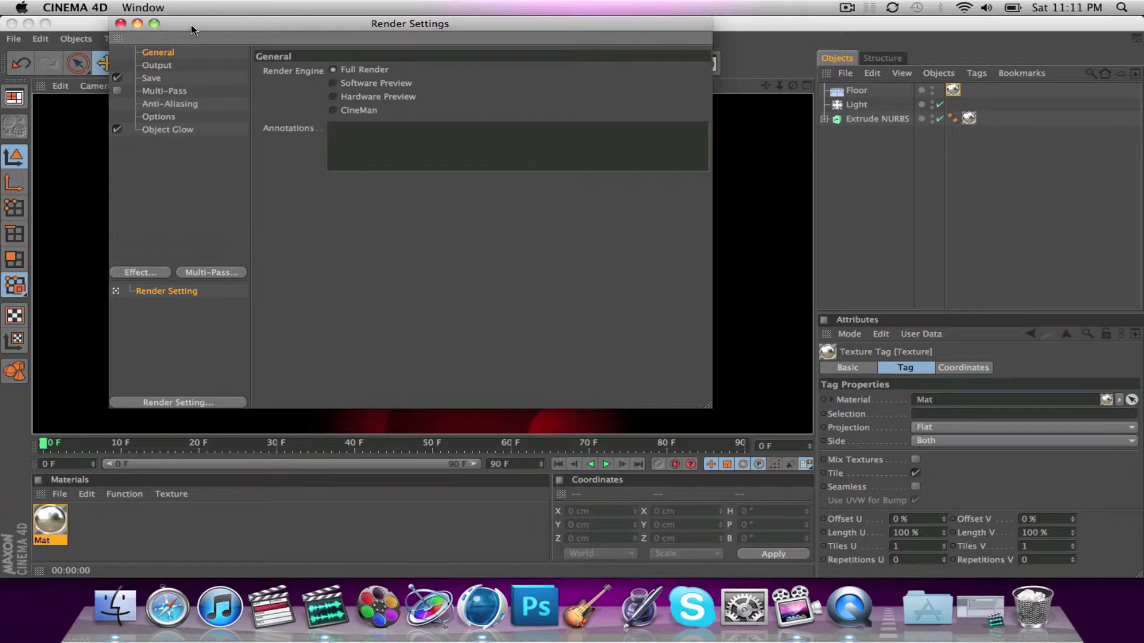
left_click_drag(191, 24, 237, 149)
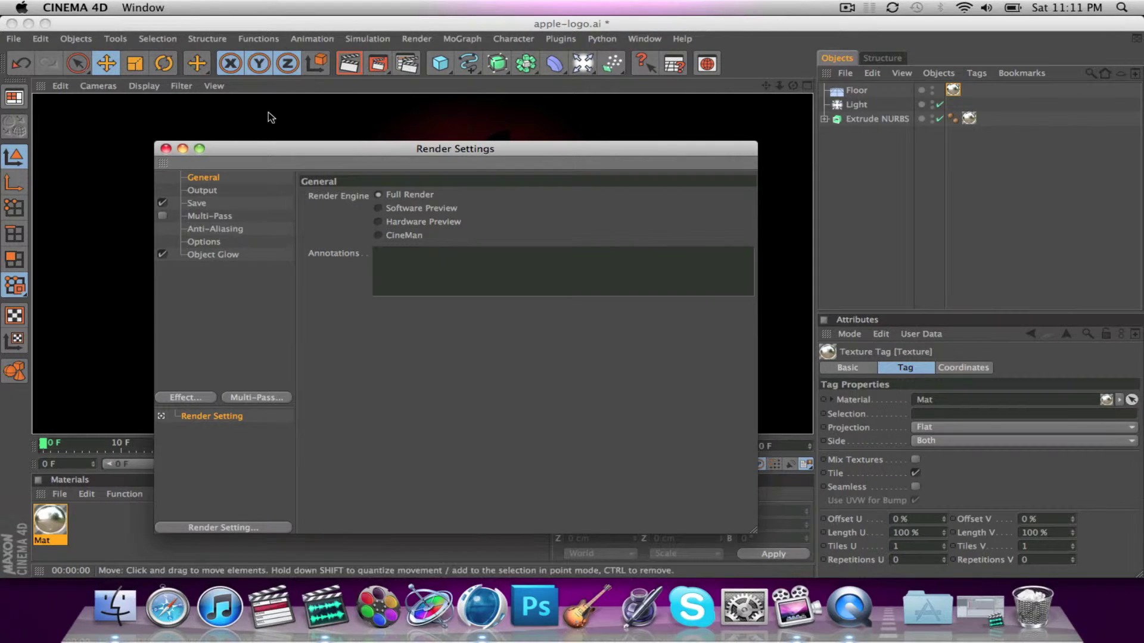
left_click_drag(248, 160, 265, 86)
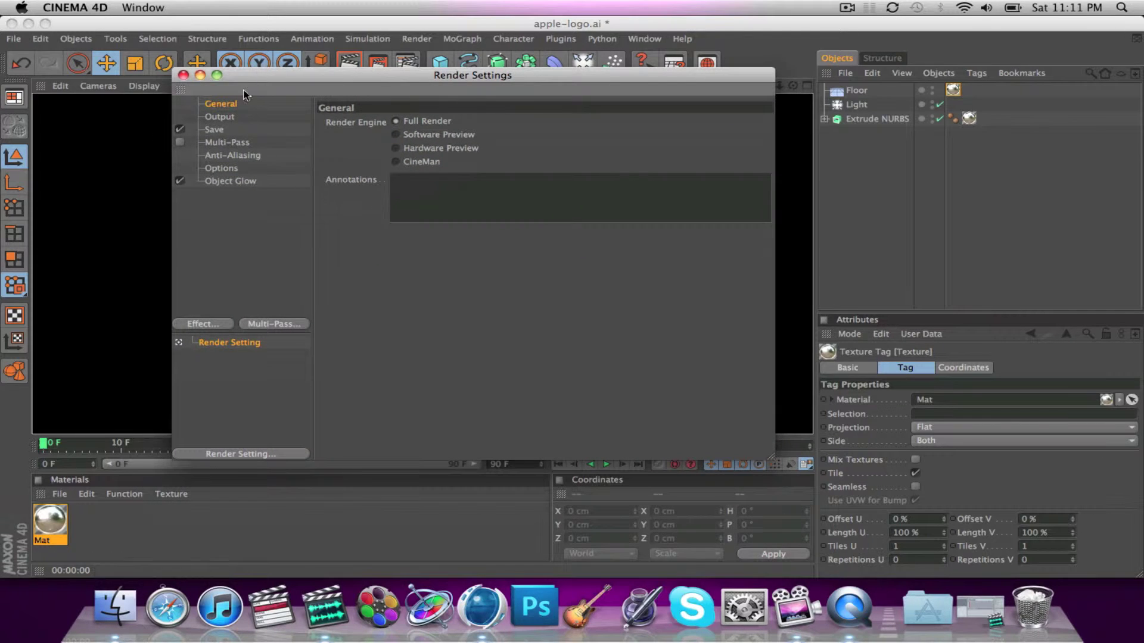
Set the render output size to the 2560 x 1600 screen preset
left_click(224, 117)
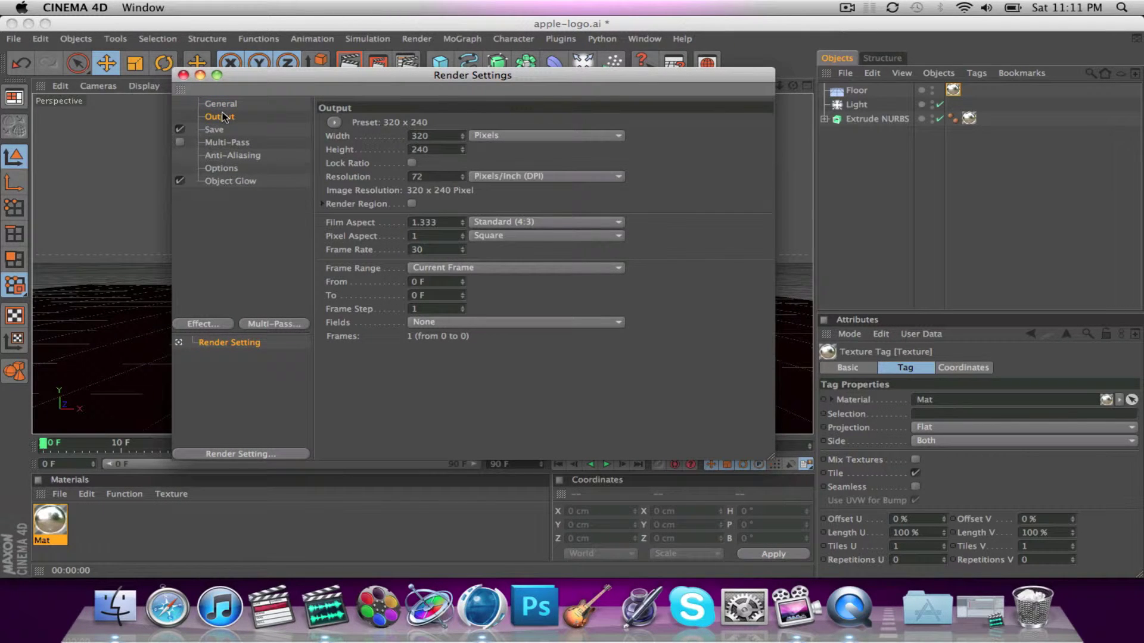
left_click(246, 457)
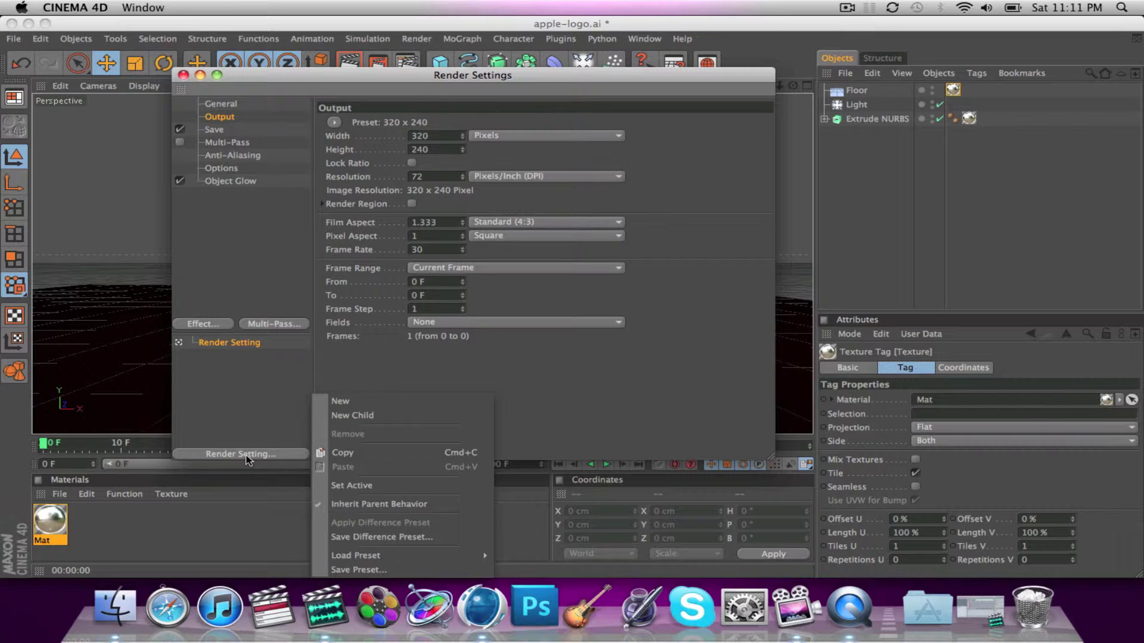
left_click(235, 398)
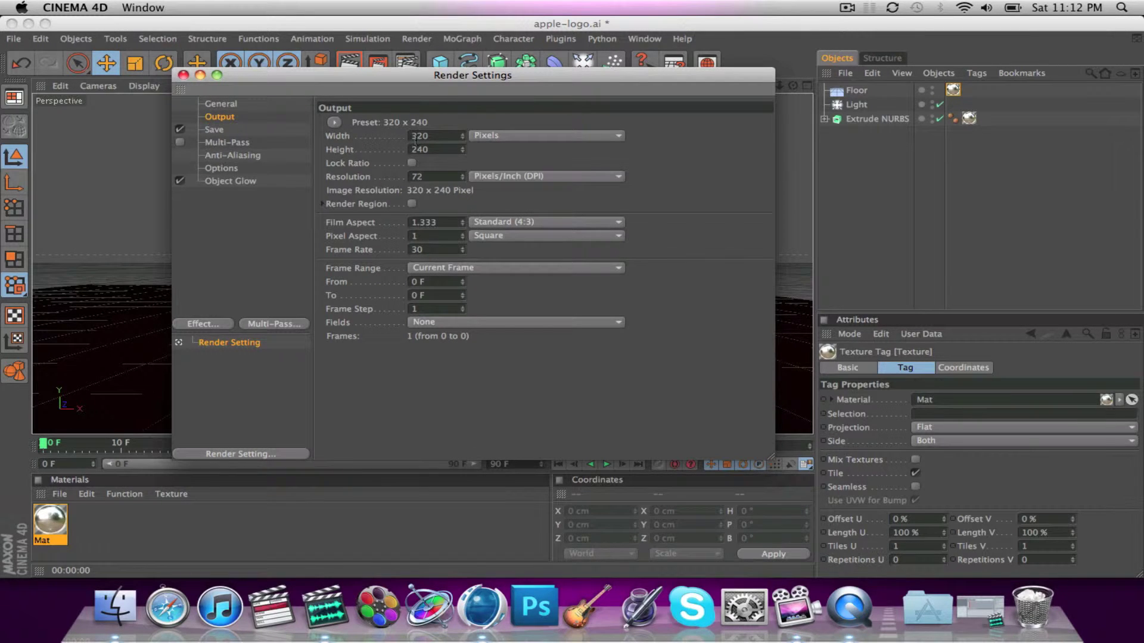
left_click(333, 123)
mouse_move(337, 137)
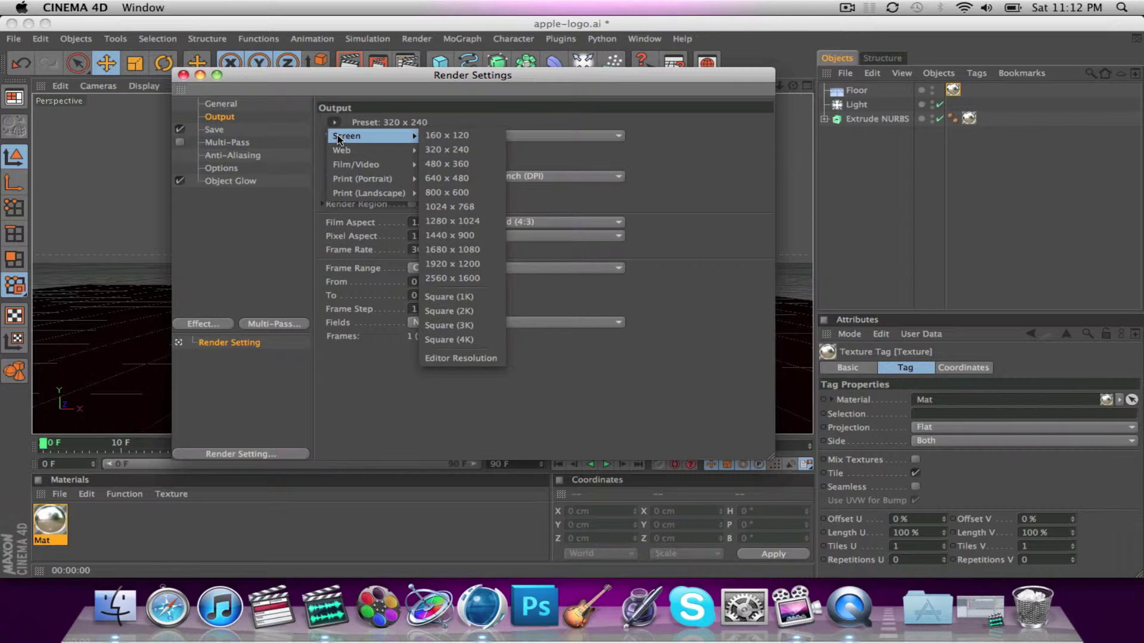
left_click(471, 281)
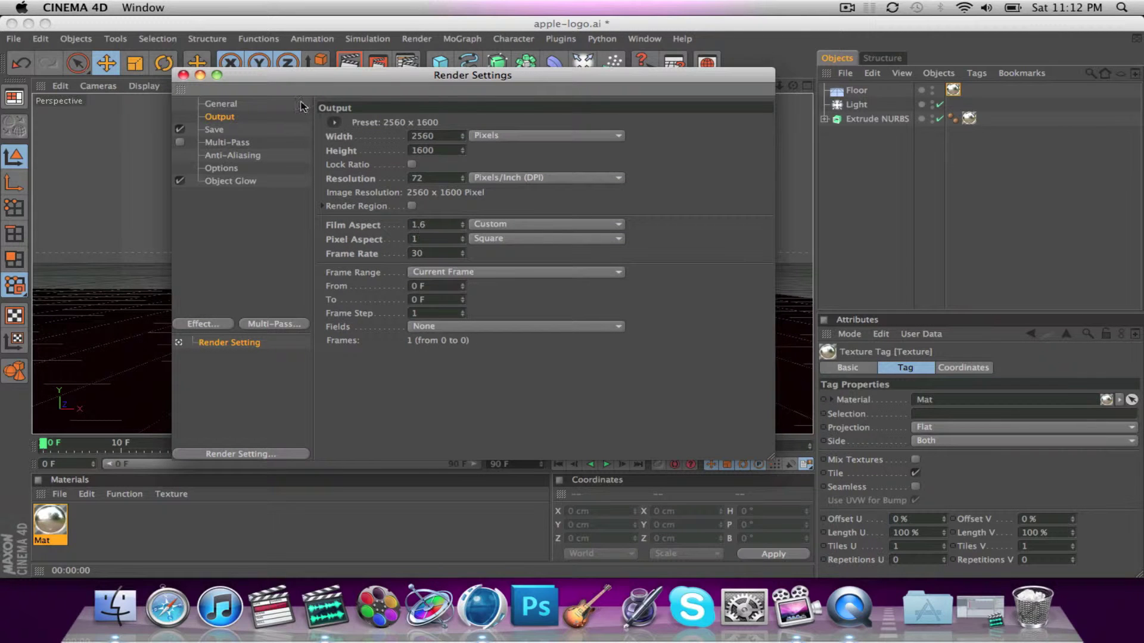
Set the save format of the rendered image to PNG
left_click_drag(296, 81, 315, 116)
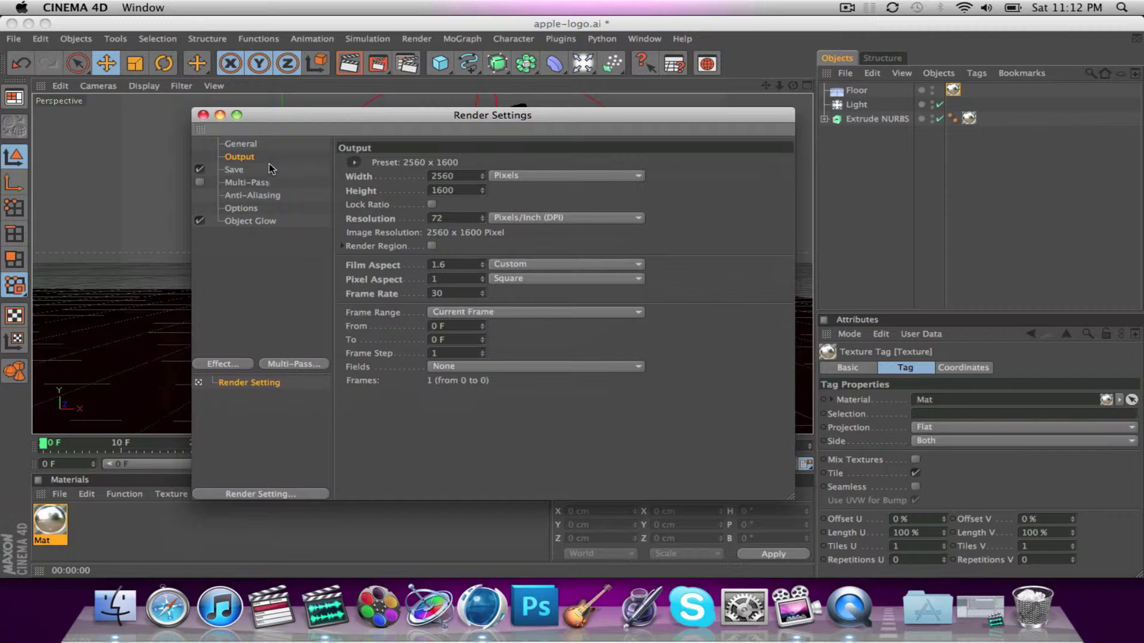
left_click(243, 171)
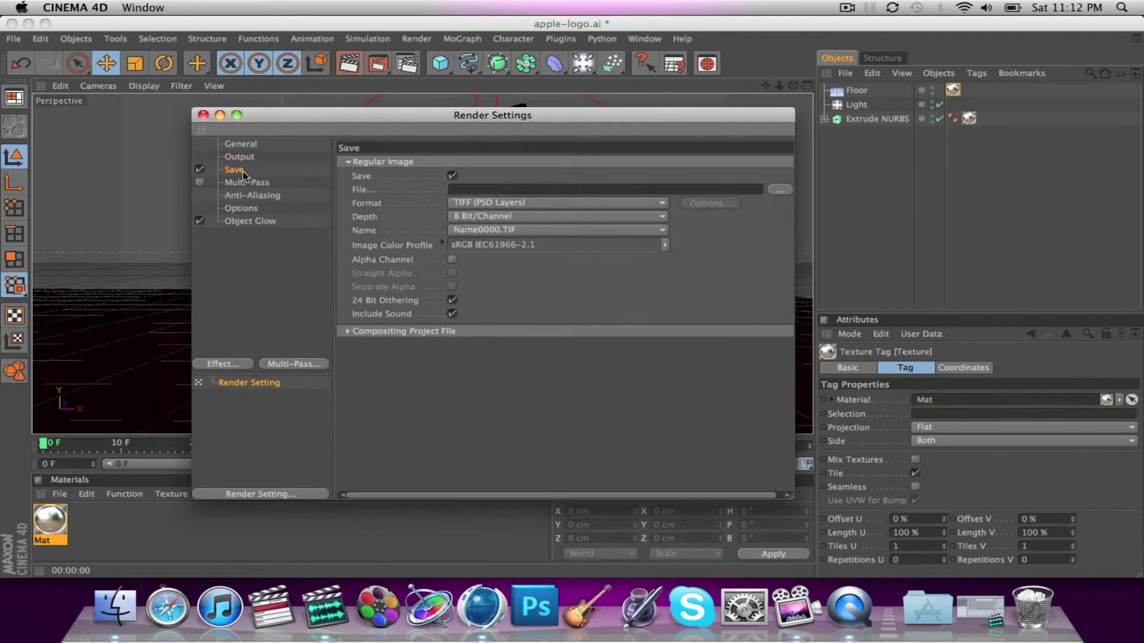
left_click(566, 204)
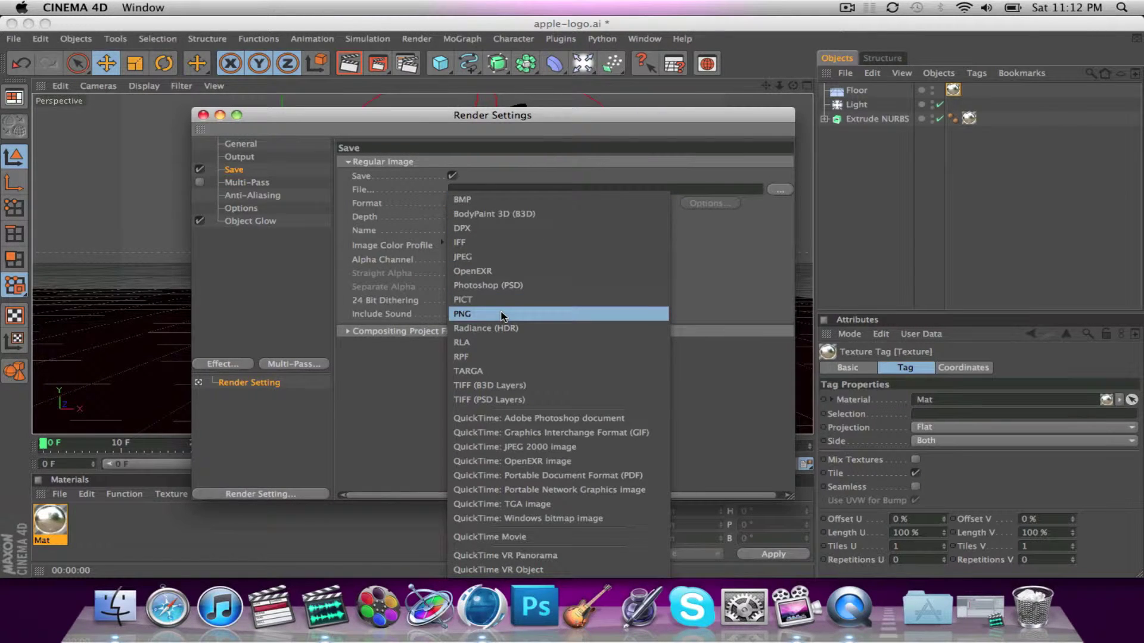
left_click(503, 316)
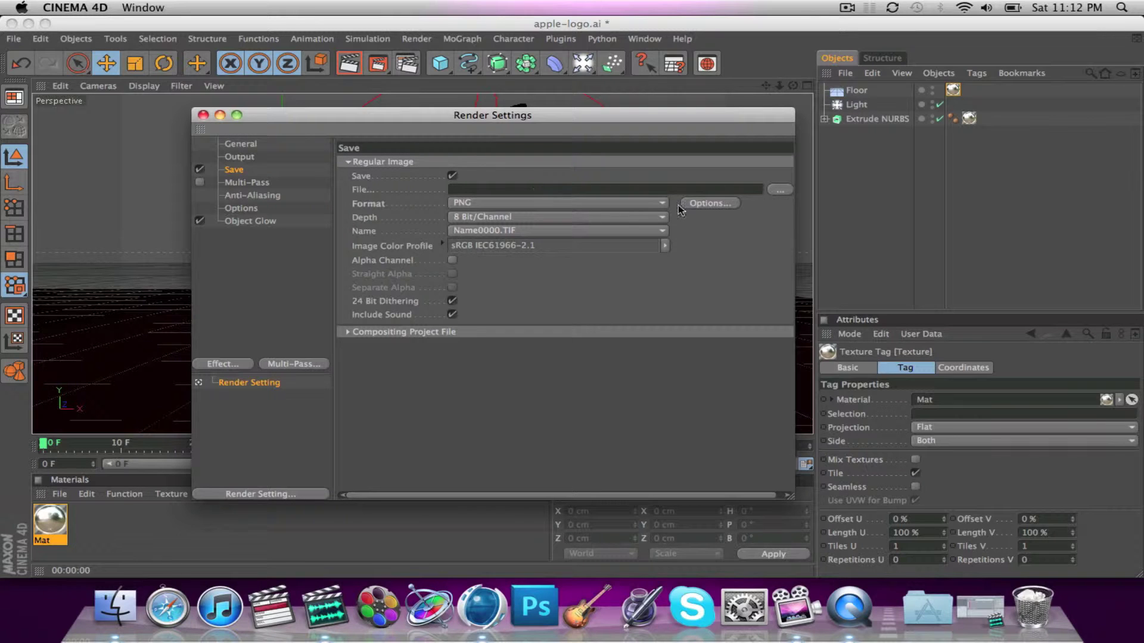
Set the render's save file to "Red Apple Logo Bacground" in the Desktop Backgrounds folder
left_click(781, 190)
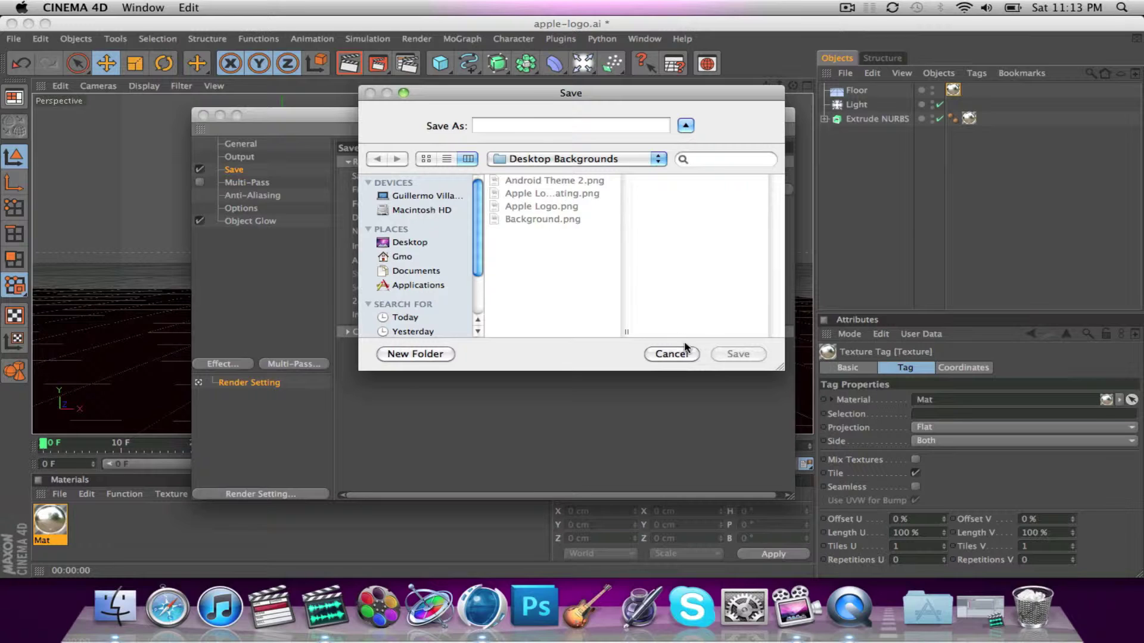
left_click(486, 127)
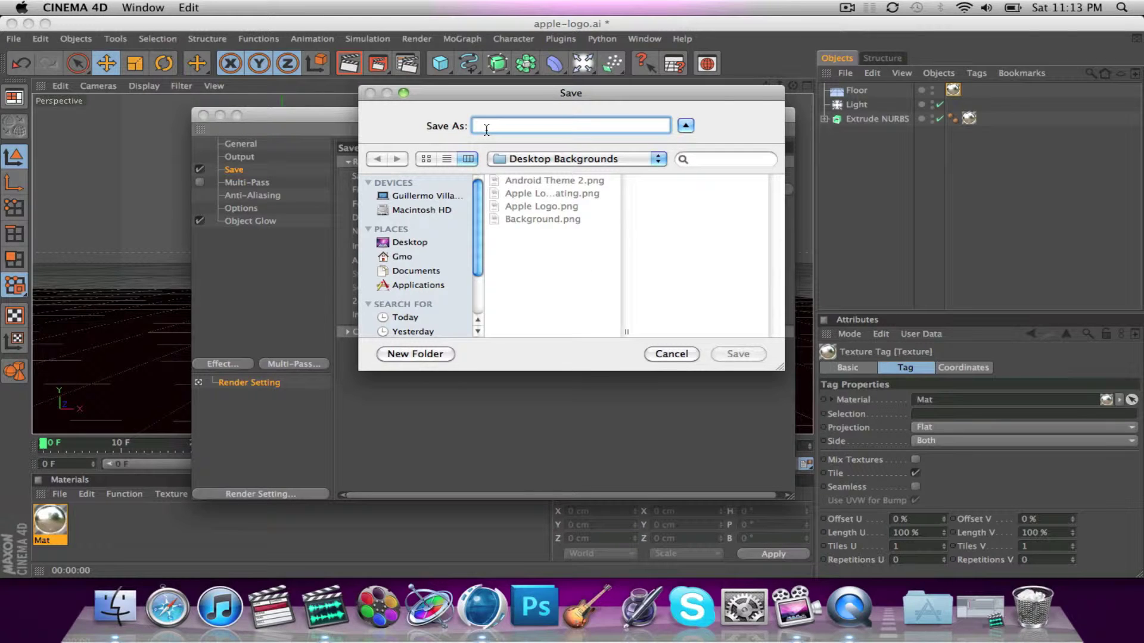
type("Red Appl")
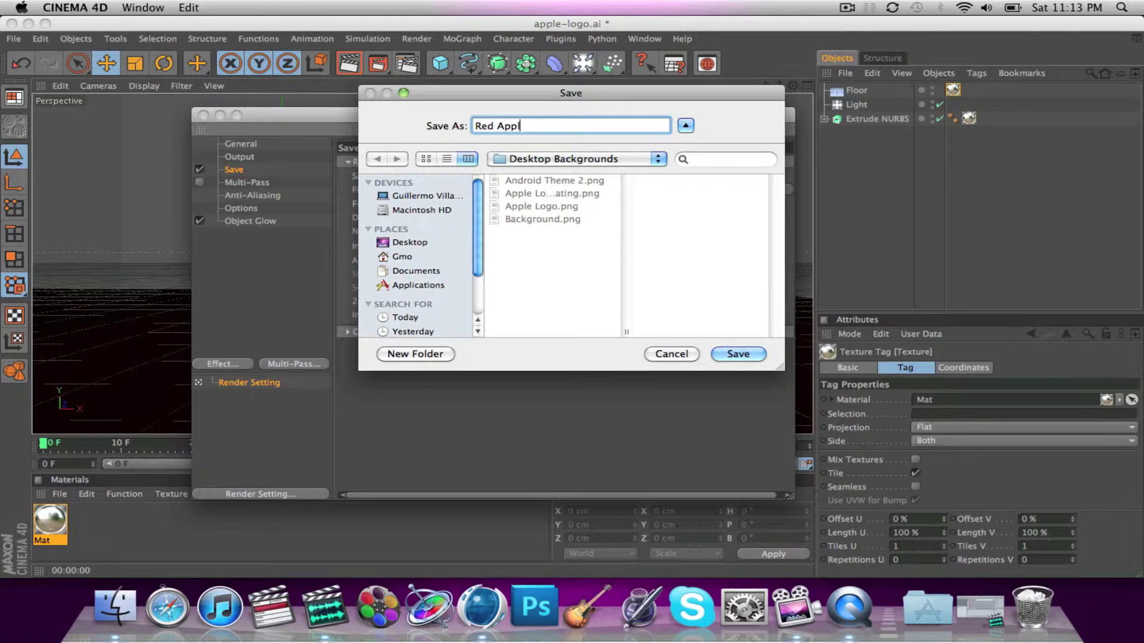
type("e Logo B")
type("ground")
key("Return")
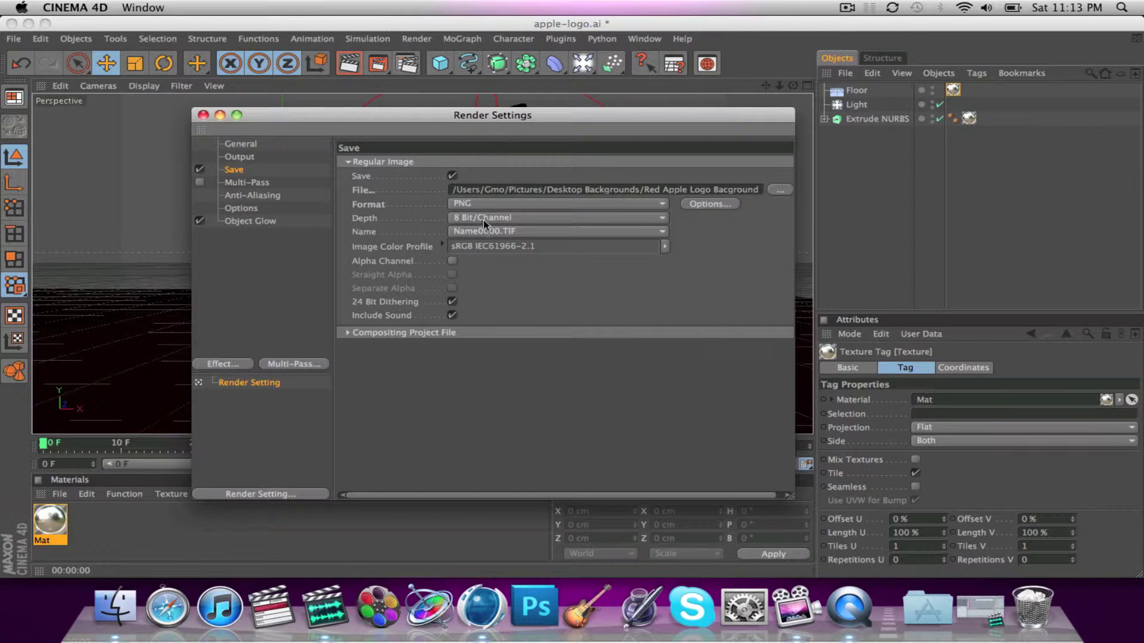
Set the render's anti-aliasing to Best
left_click(238, 186)
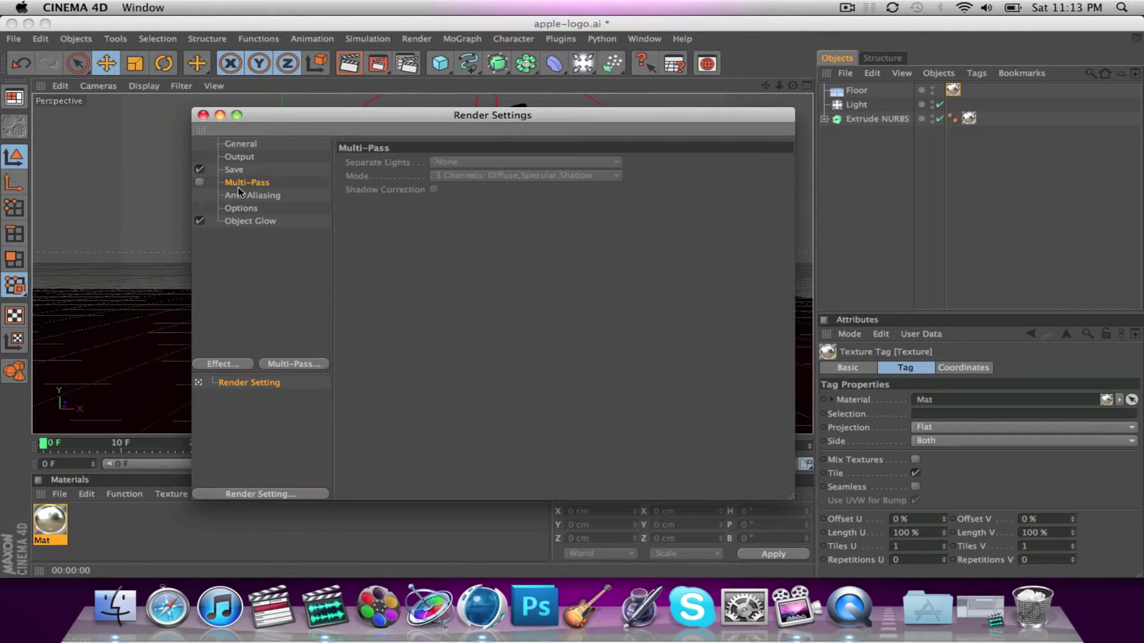
left_click(242, 198)
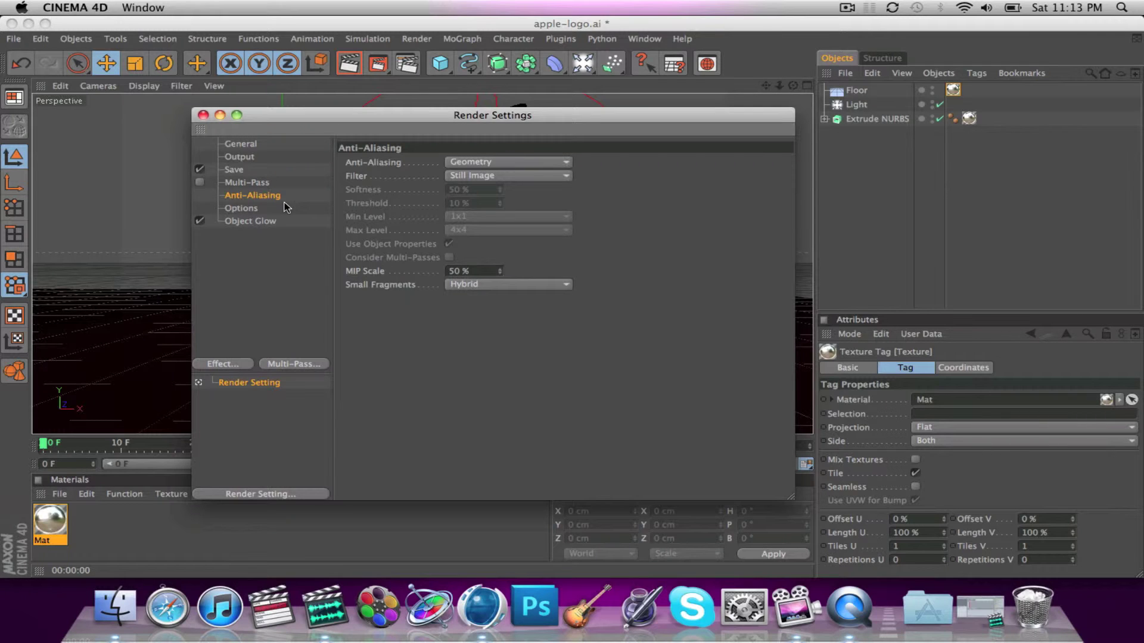
left_click(481, 162)
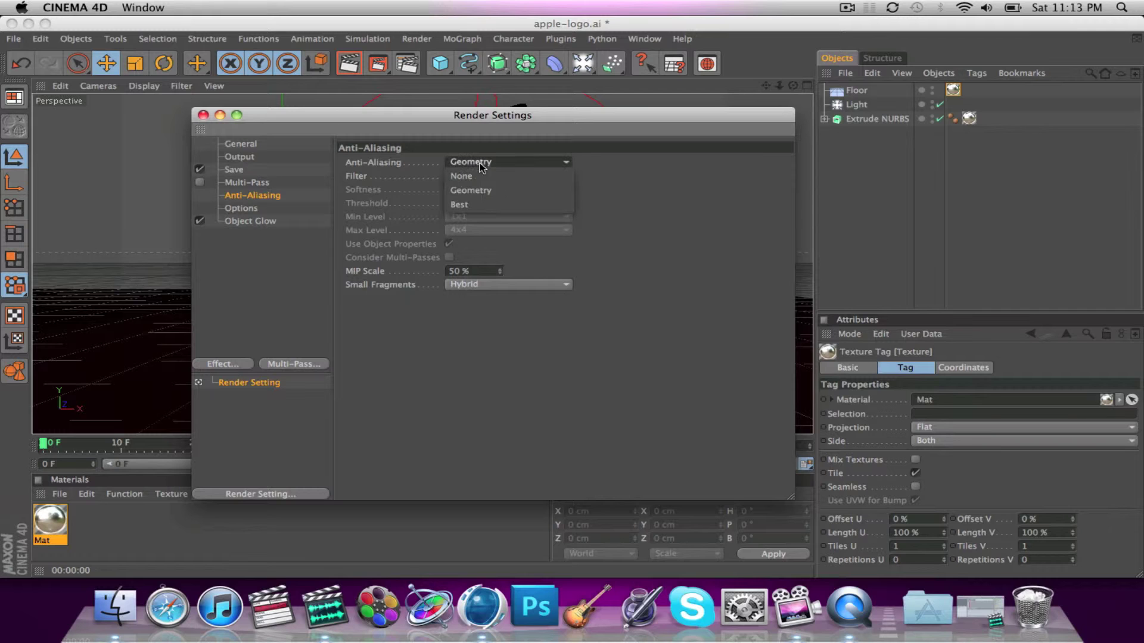
left_click(460, 205)
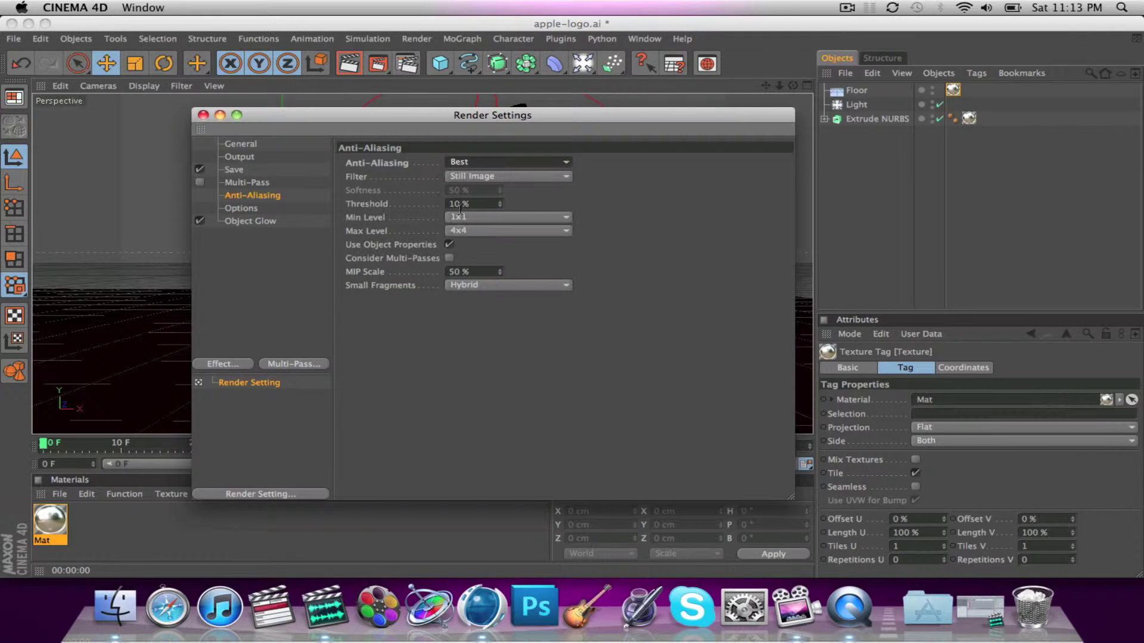
Set the anti-aliasing filter to Still Image and render the scene to the Picture Viewer
left_click(482, 177)
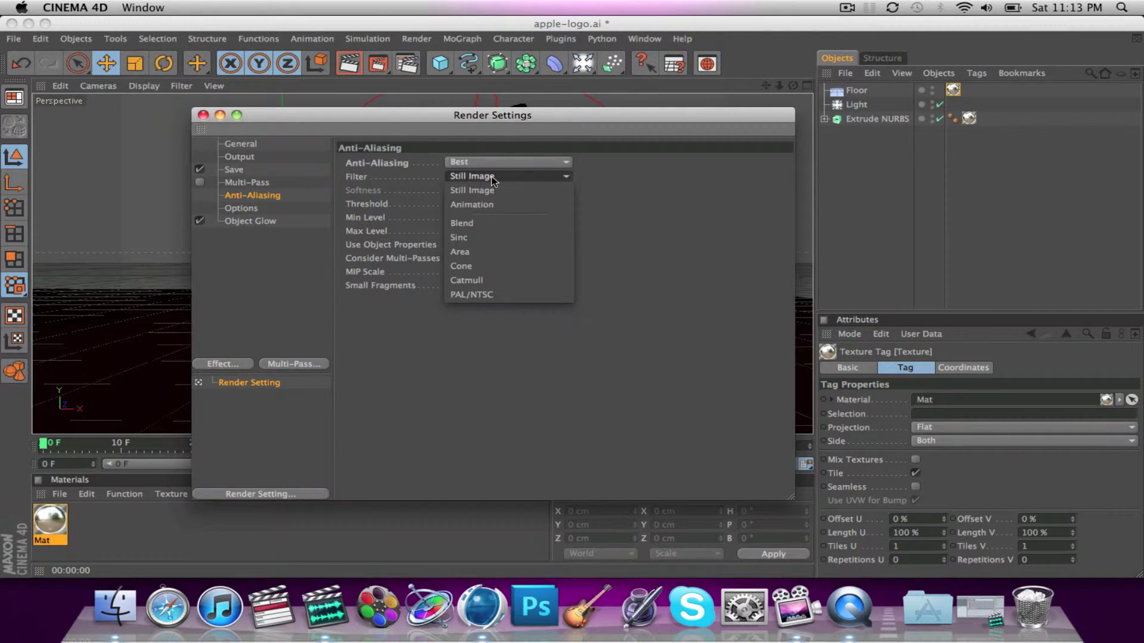
left_click(517, 192)
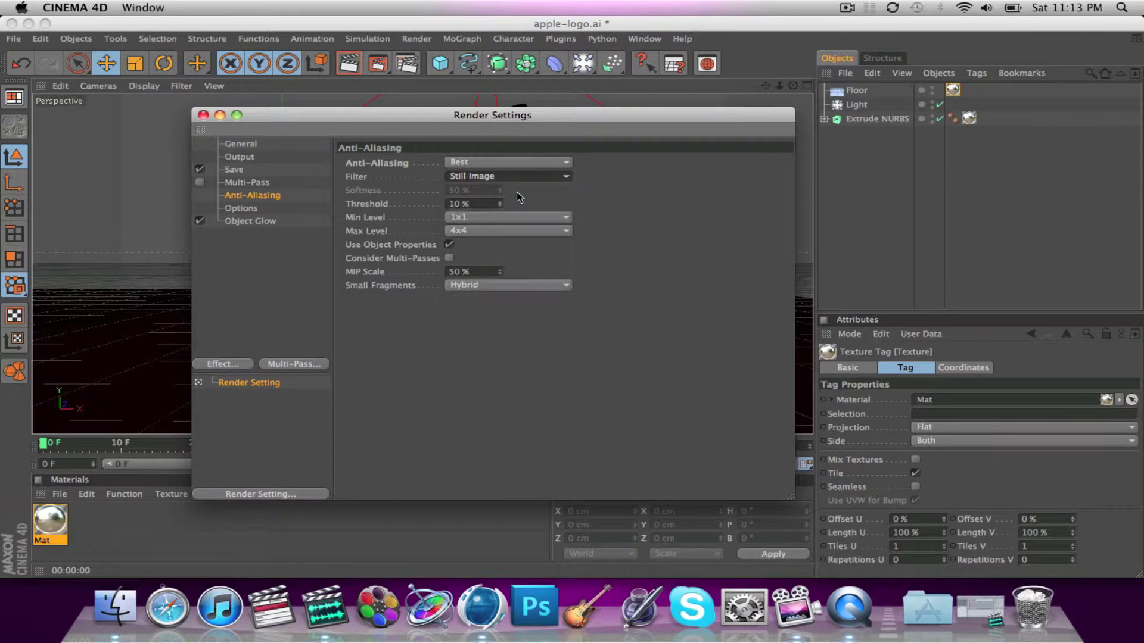
left_click_drag(311, 120, 265, 169)
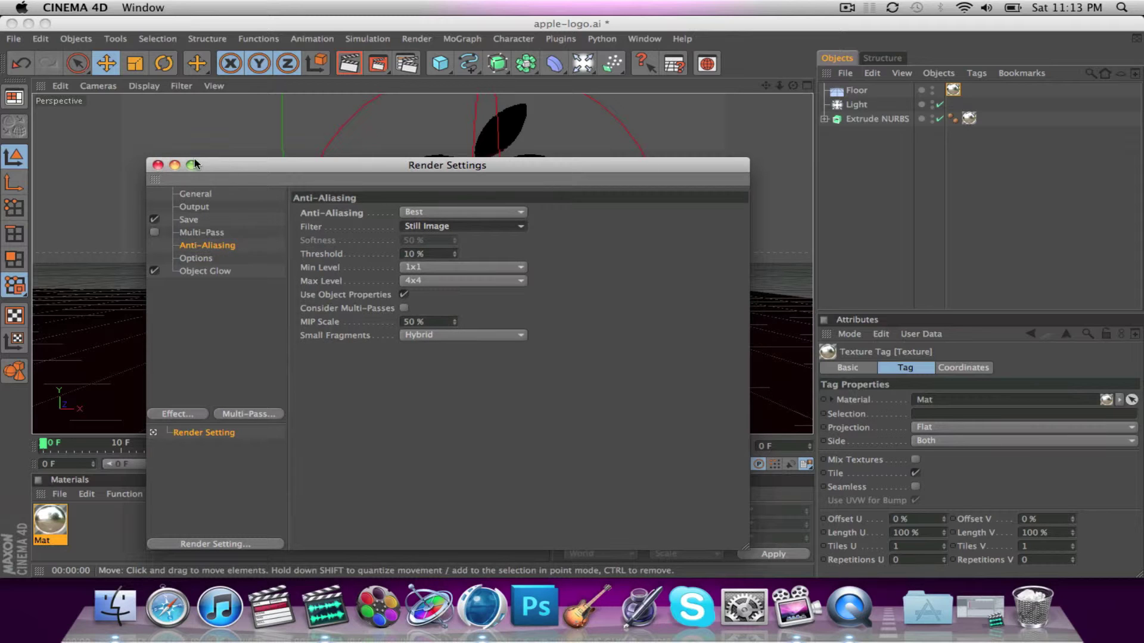
left_click(158, 166)
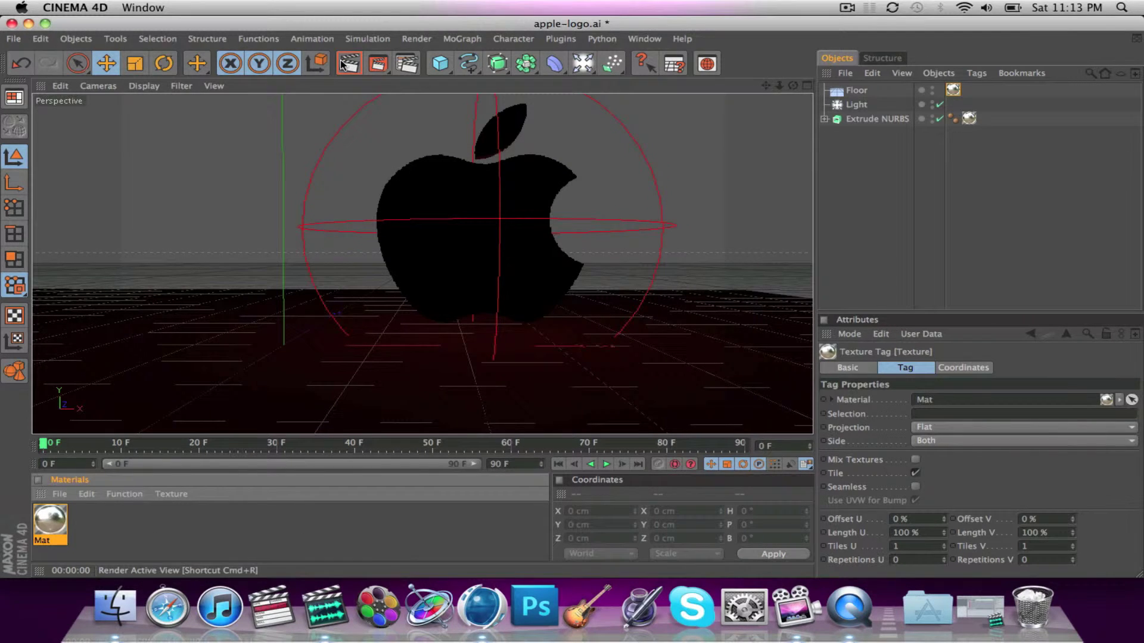
left_click(377, 64)
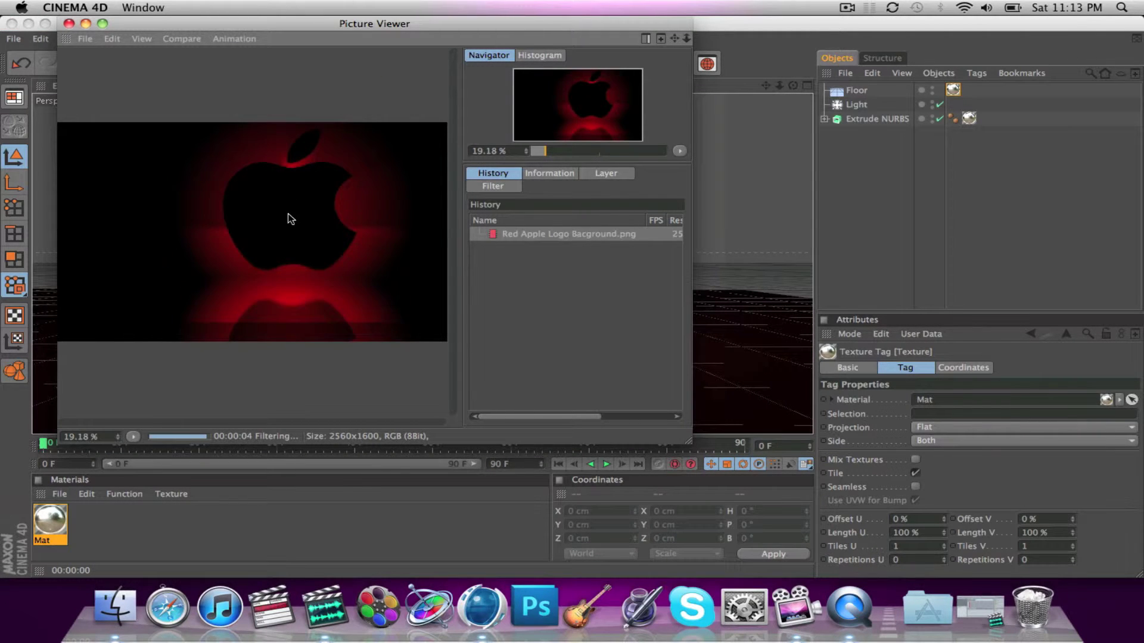
In Finder, open the rendered Red Apple Logo Bacground.png from the Desktop Backgrounds folder within Pictures
left_click(109, 603)
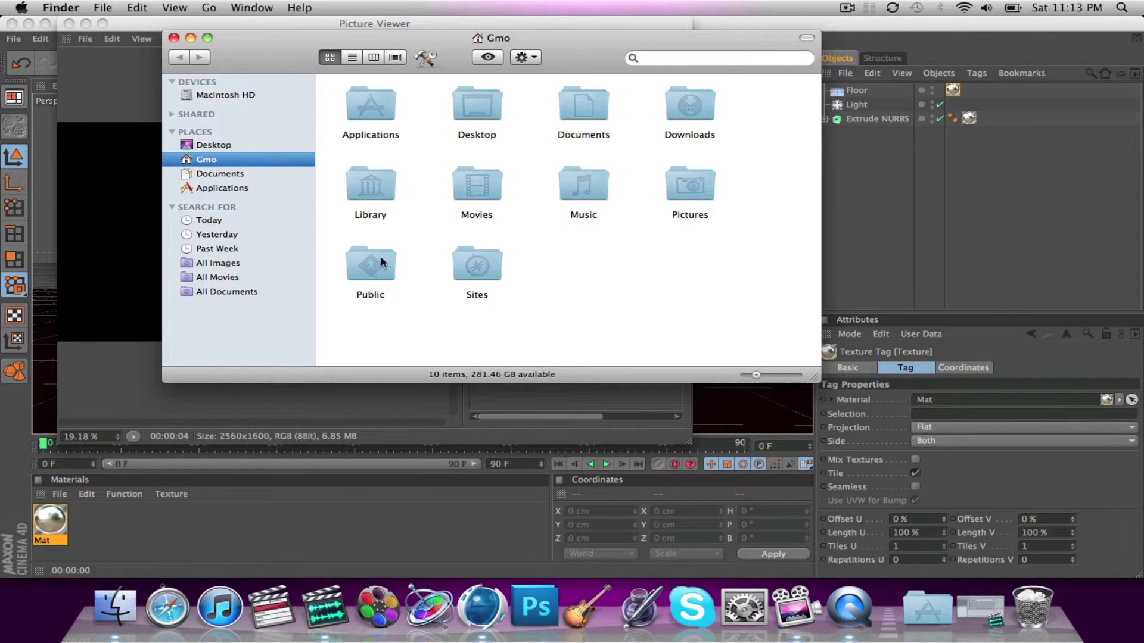
double_click(691, 191)
double_click(391, 116)
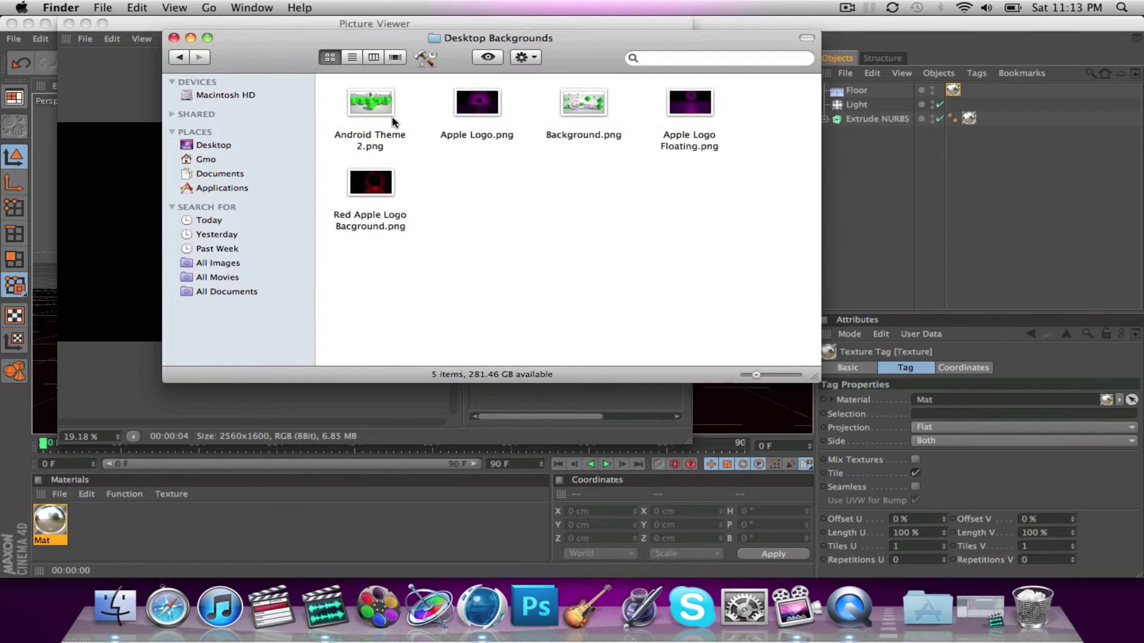
double_click(390, 182)
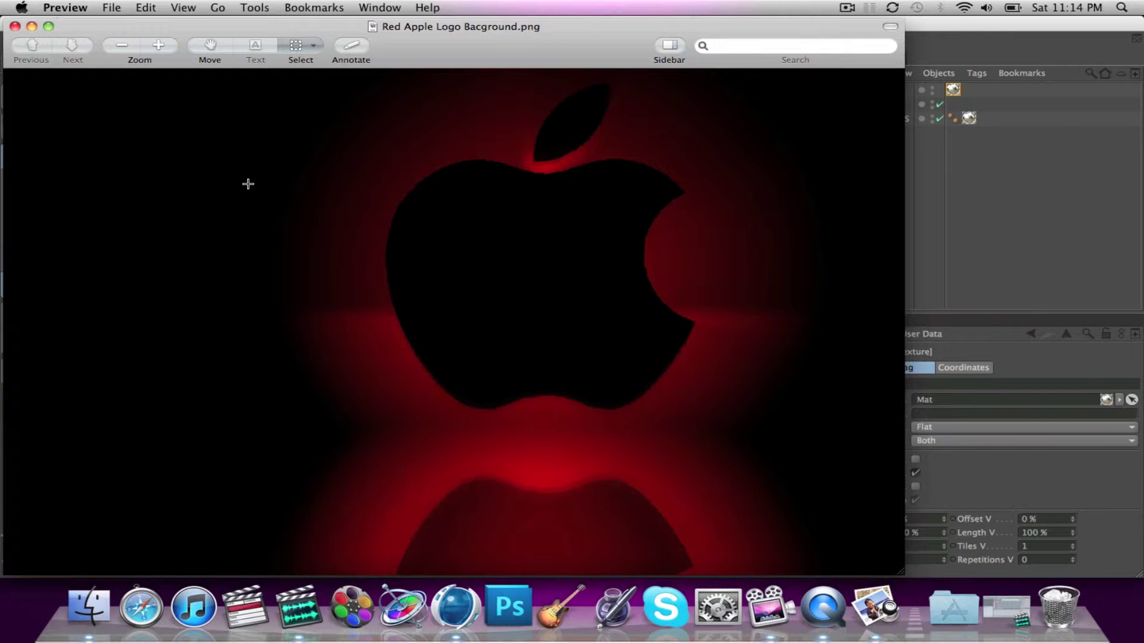
Close the image preview, the Desktop Backgrounds folder window and the Picture Viewer
left_click(15, 27)
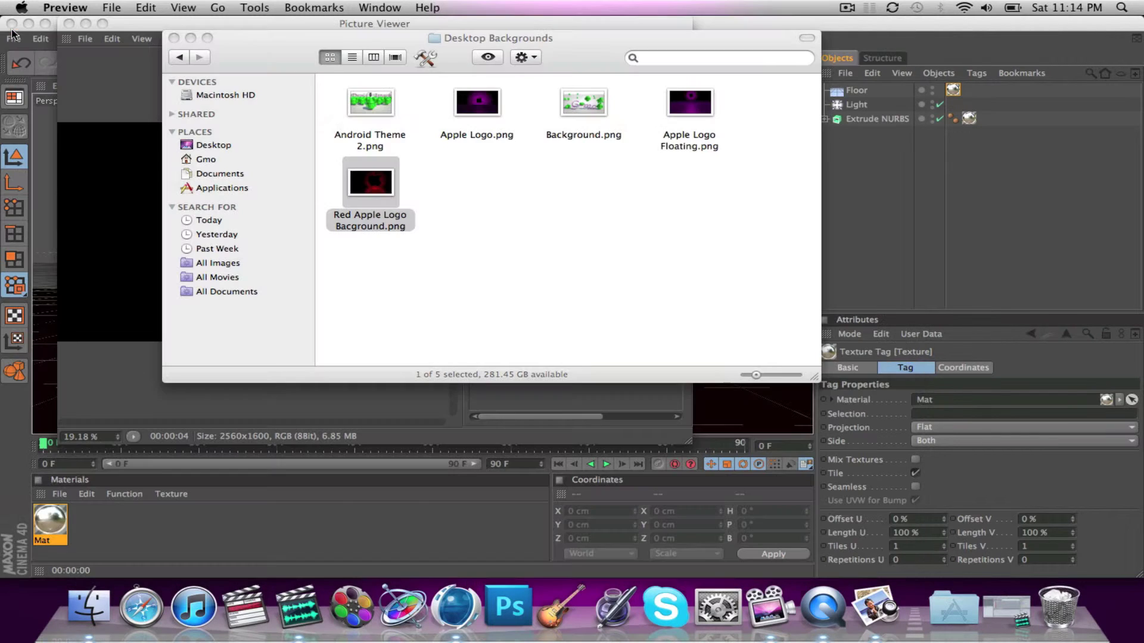
left_click(174, 37)
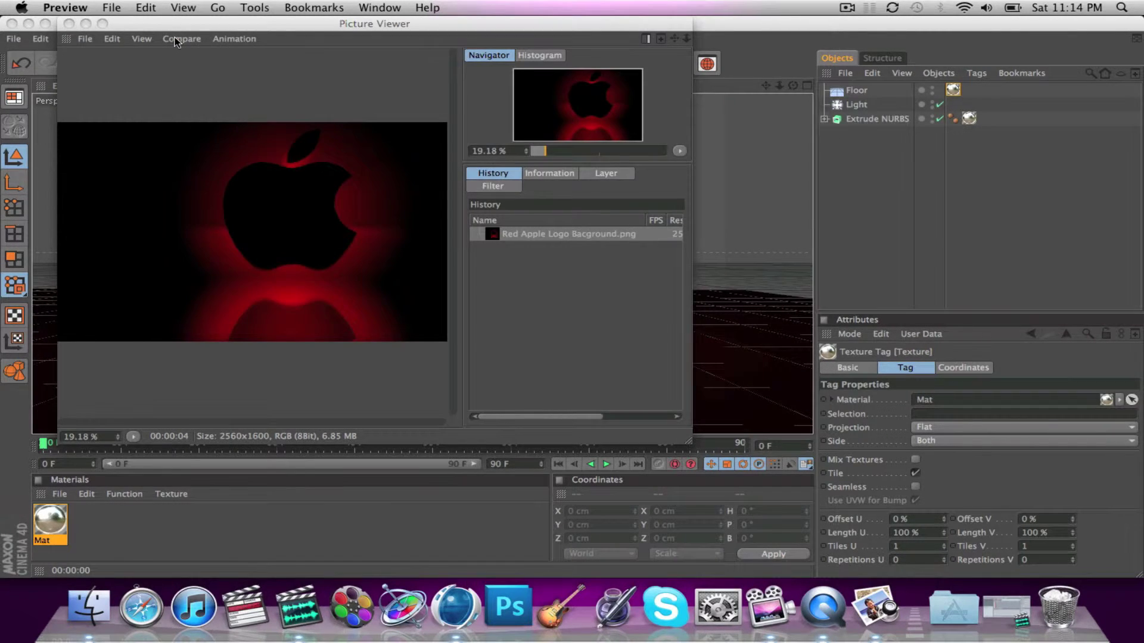
left_click(69, 24)
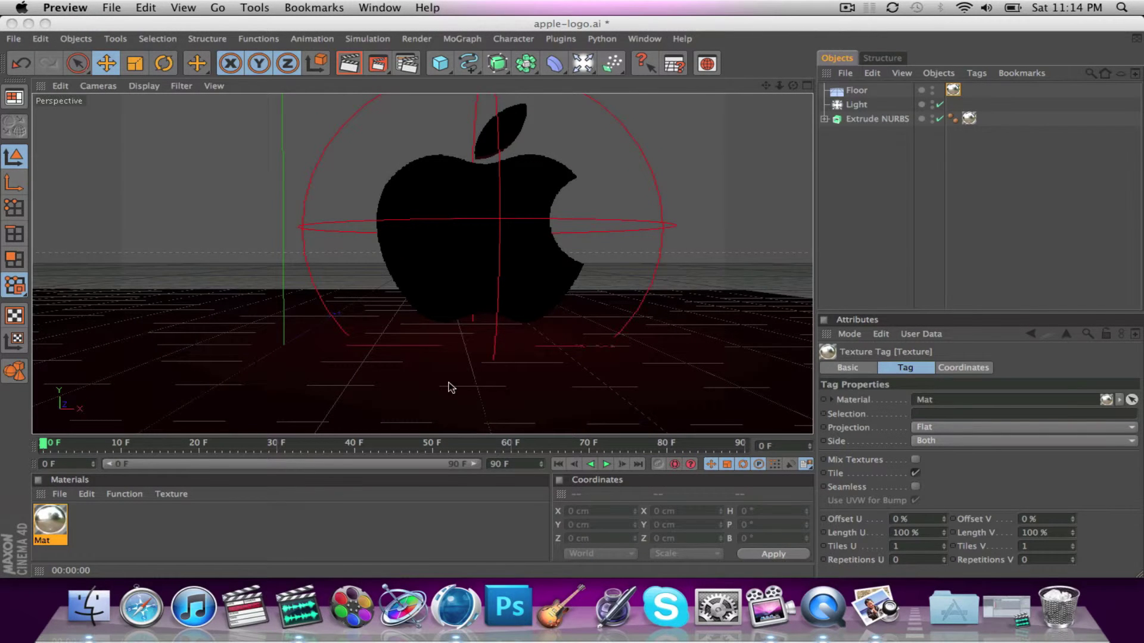
scroll(610, 257, "down", 5)
scroll(609, 257, "up", 3)
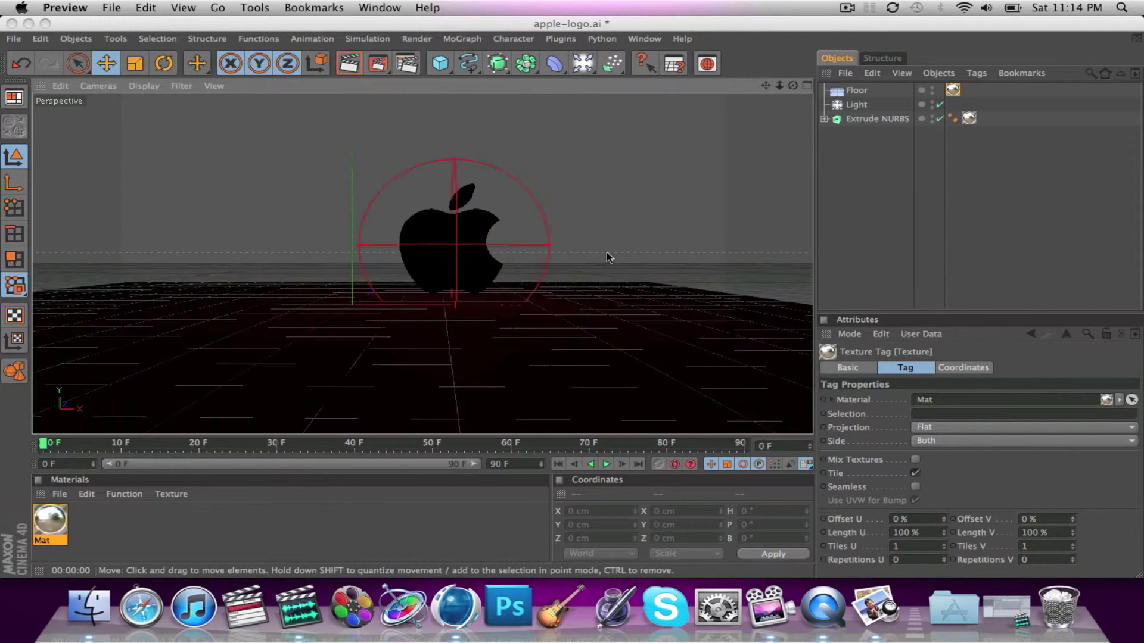
scroll(609, 257, "up", 2)
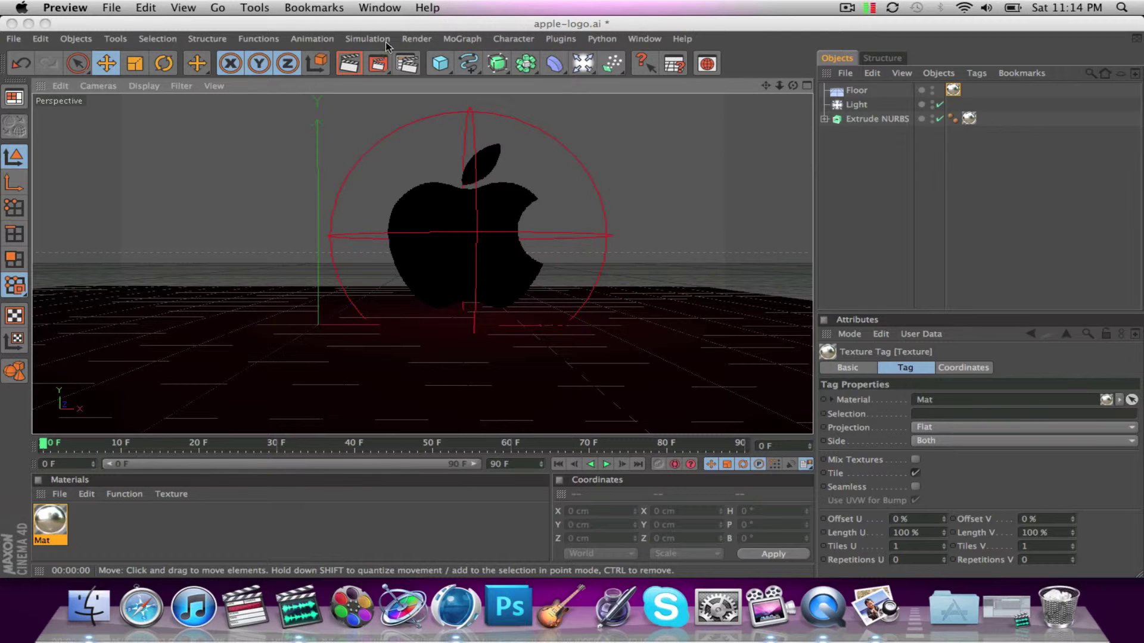
left_click(415, 39)
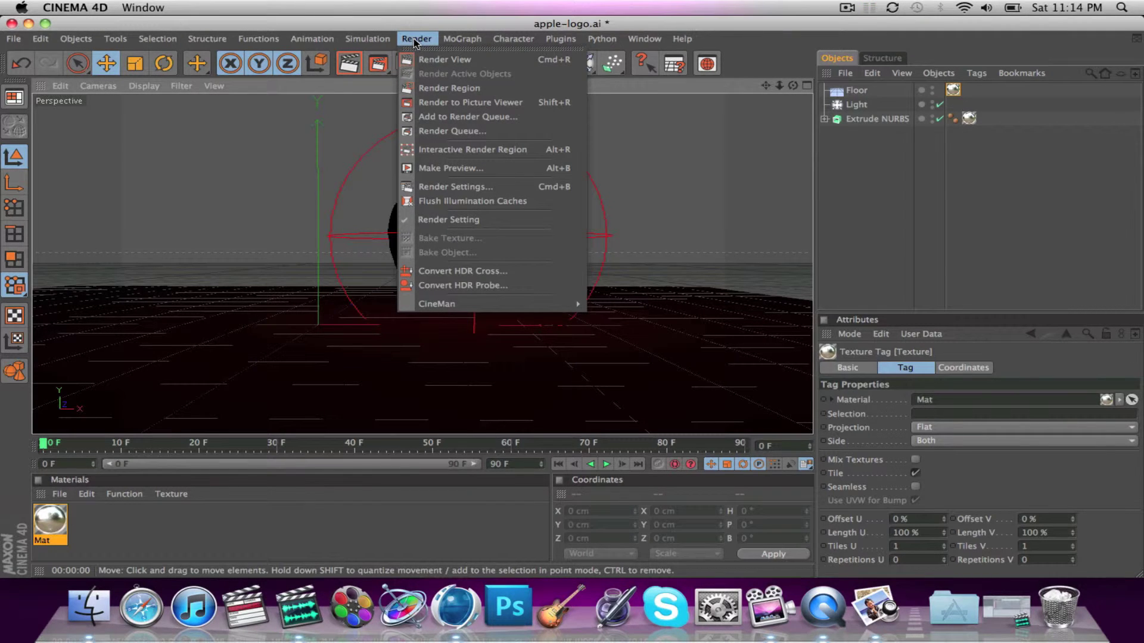
left_click(224, 486)
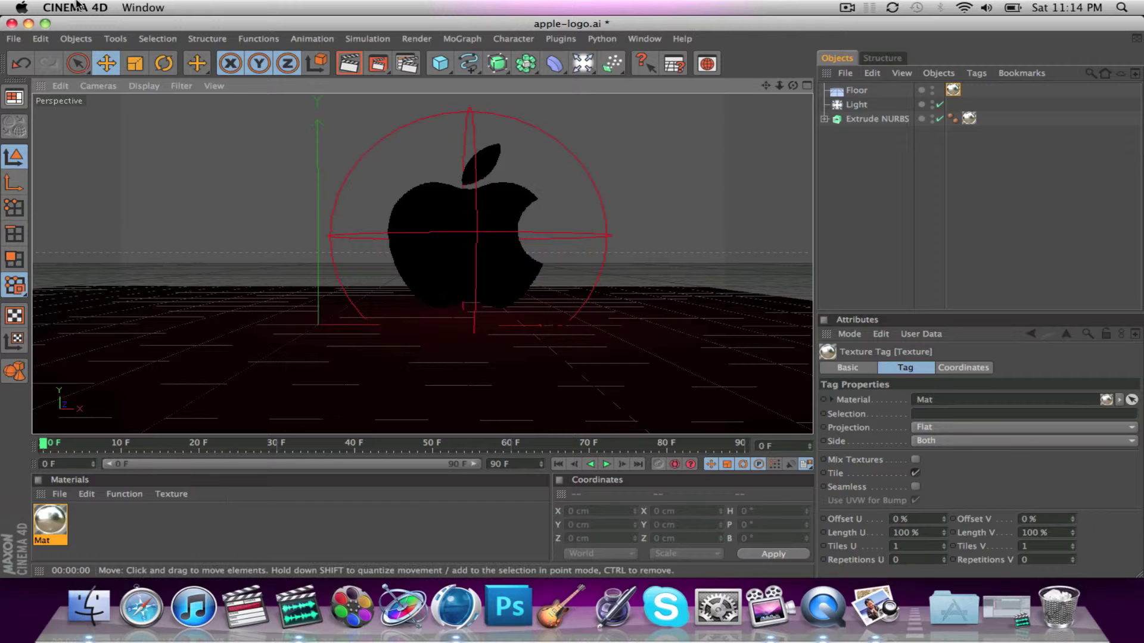
Open the project file Robotic Arm.c4d from the Other Stuff folder
left_click(13, 39)
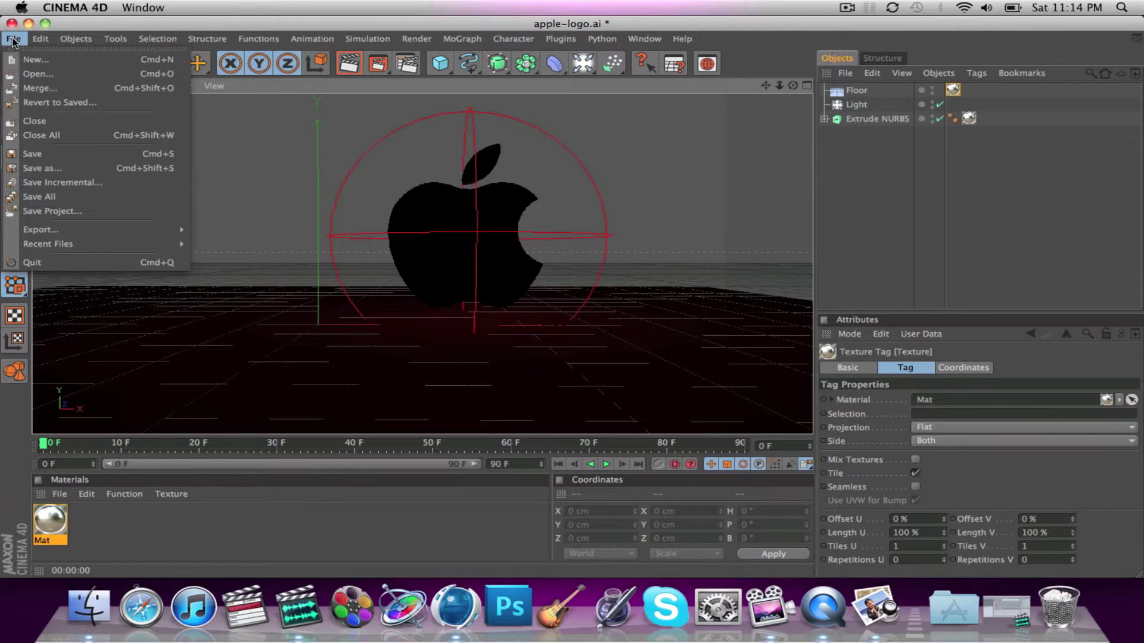
left_click(37, 74)
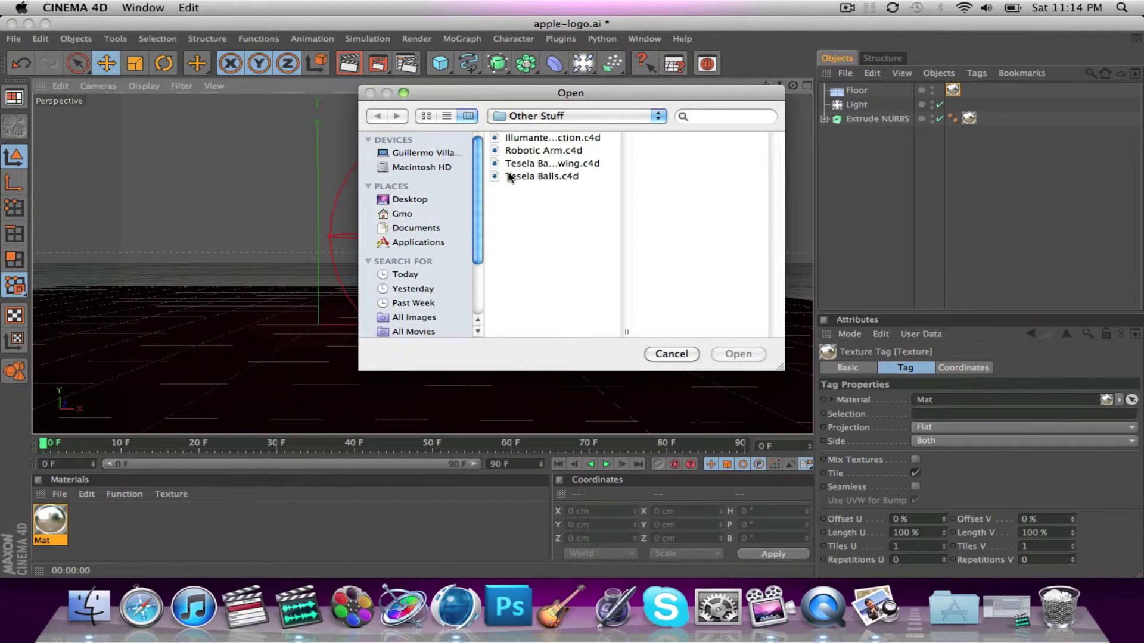
left_click(525, 150)
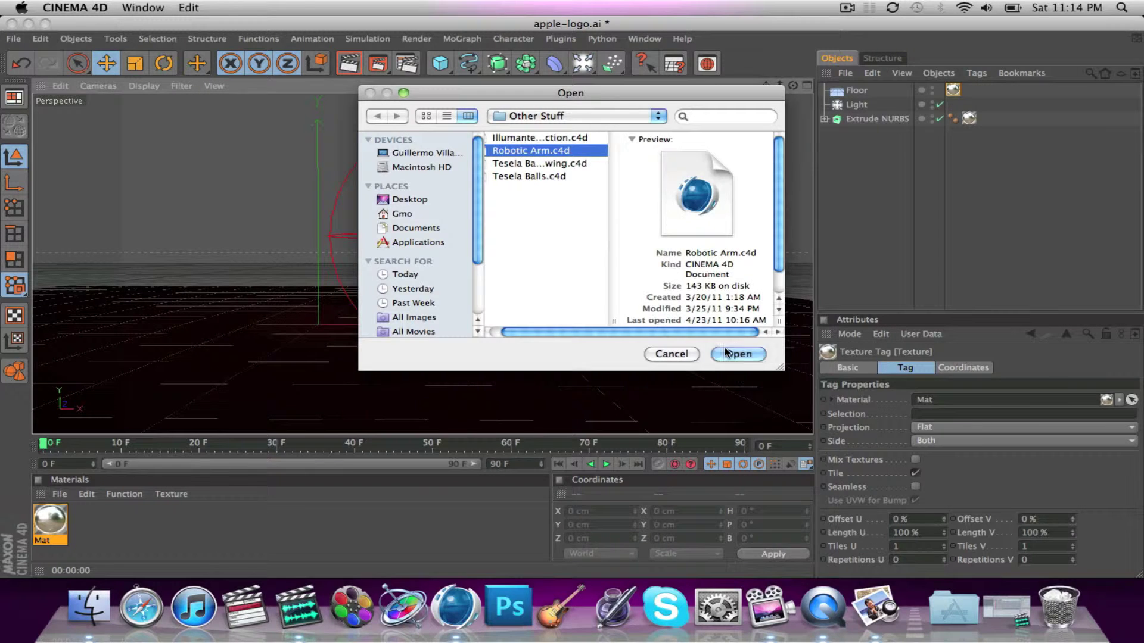
left_click(729, 354)
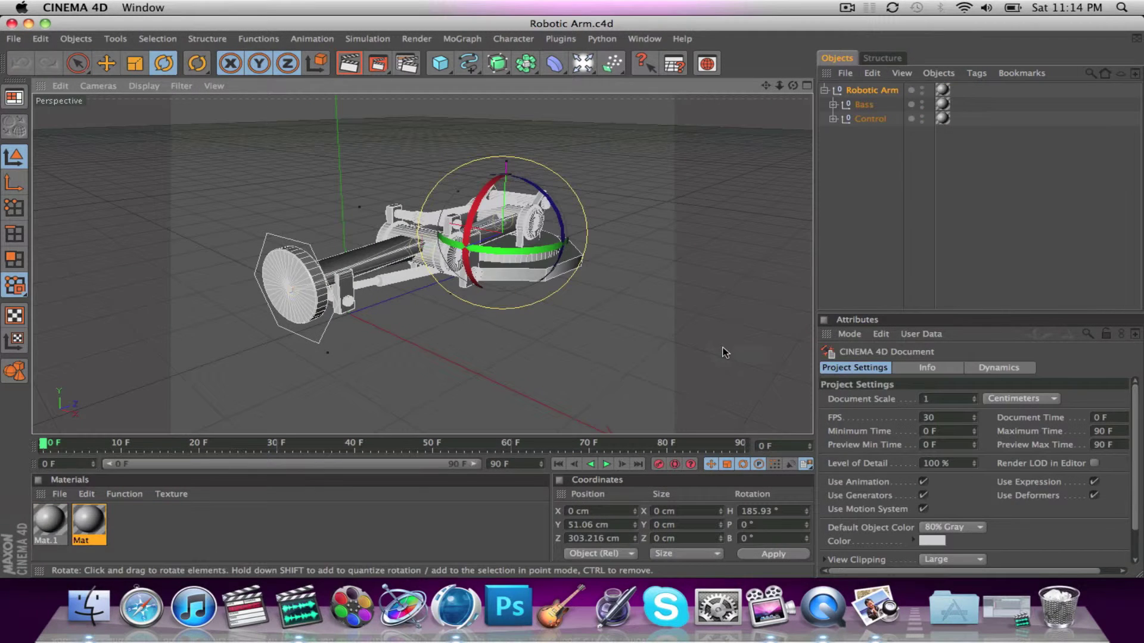
Record a keyframe for the Control null at frame 0 and turn on automatic keyframing at frame 89
left_click(106, 64)
left_click(866, 119)
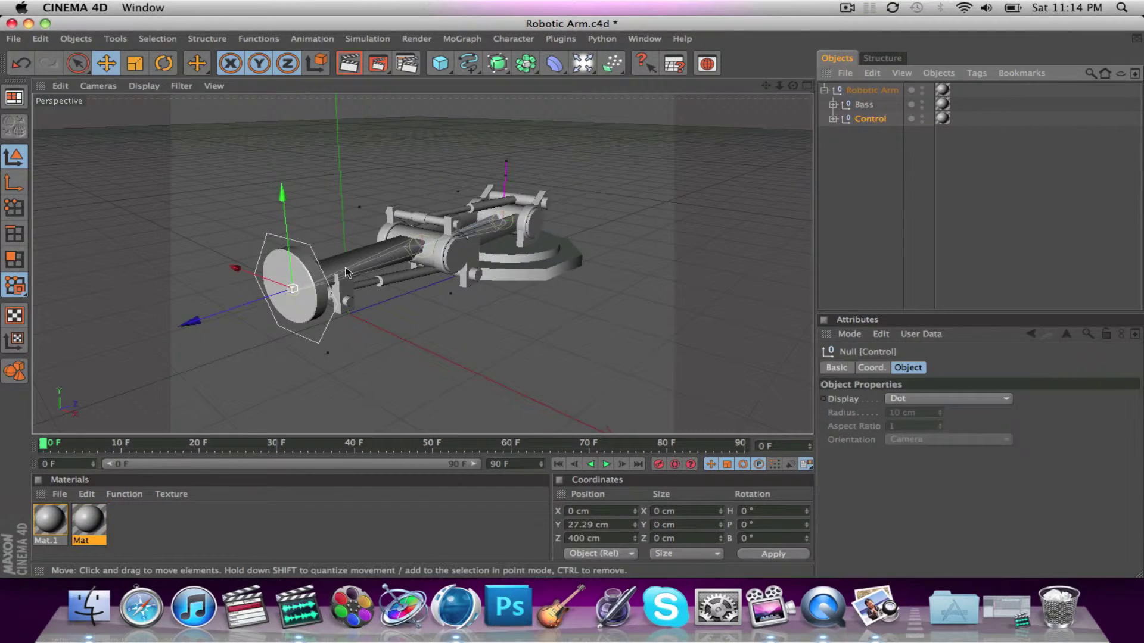
left_click(659, 466)
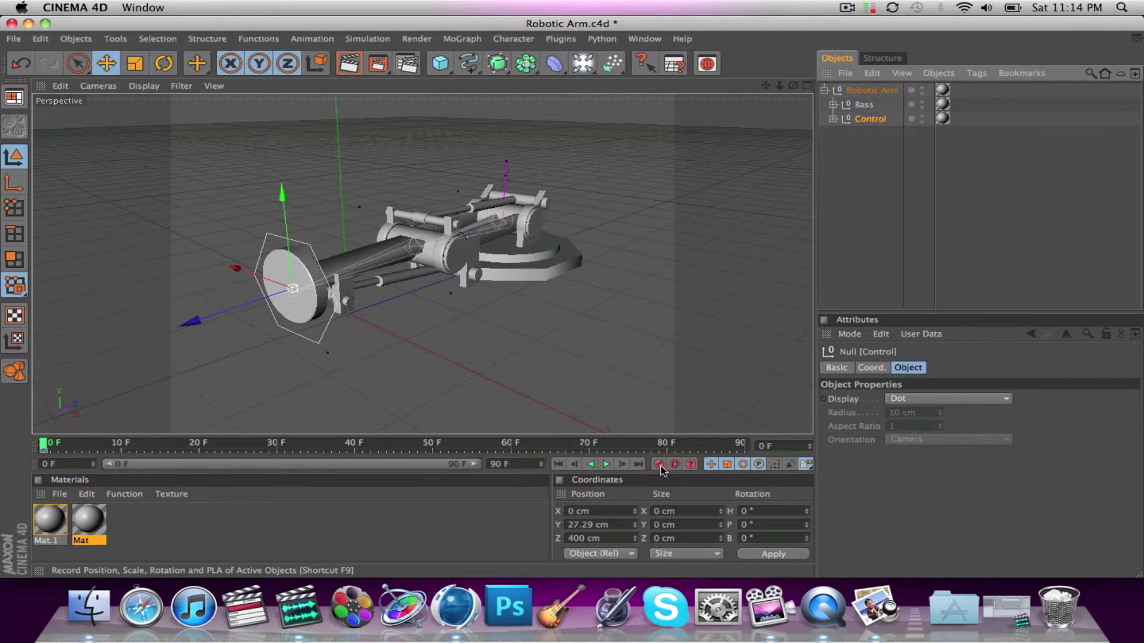
left_click(738, 445)
left_click(675, 464)
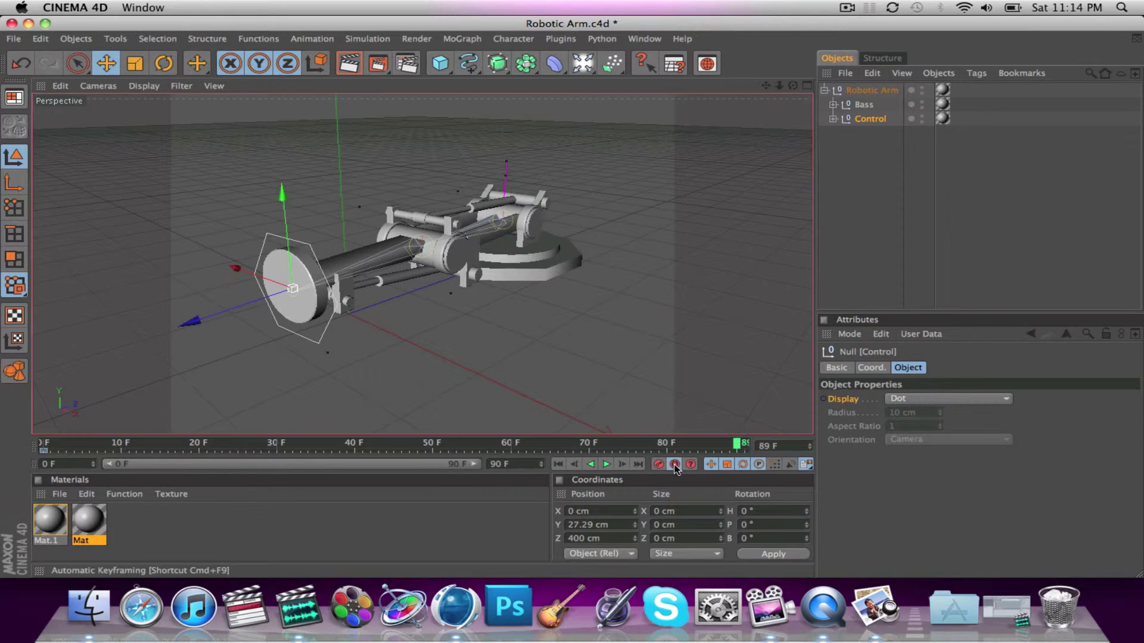
At frame 89, move the Control null to a Z position of about 283 cm and rotate its heading to -157.7°
left_click_drag(262, 287, 280, 285)
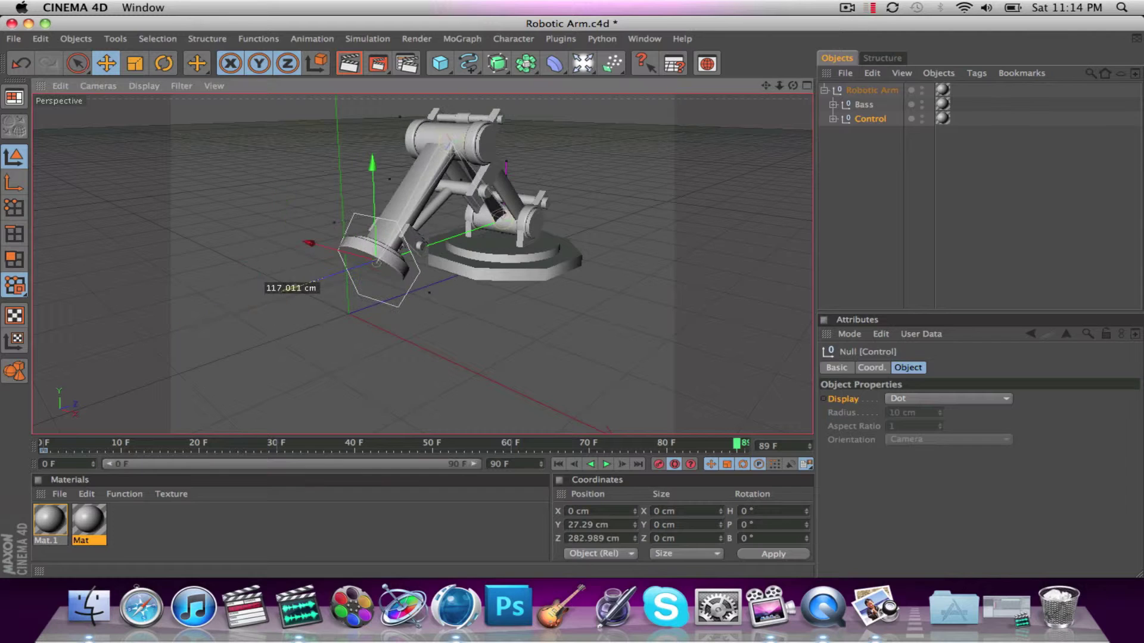
left_click(162, 62)
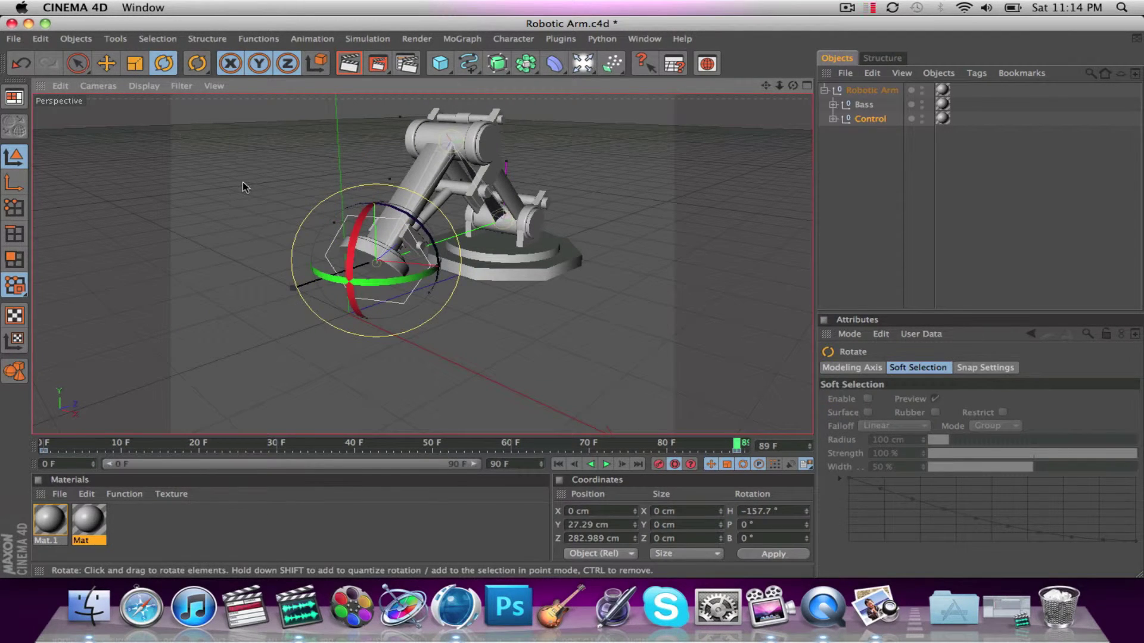
left_click(230, 306)
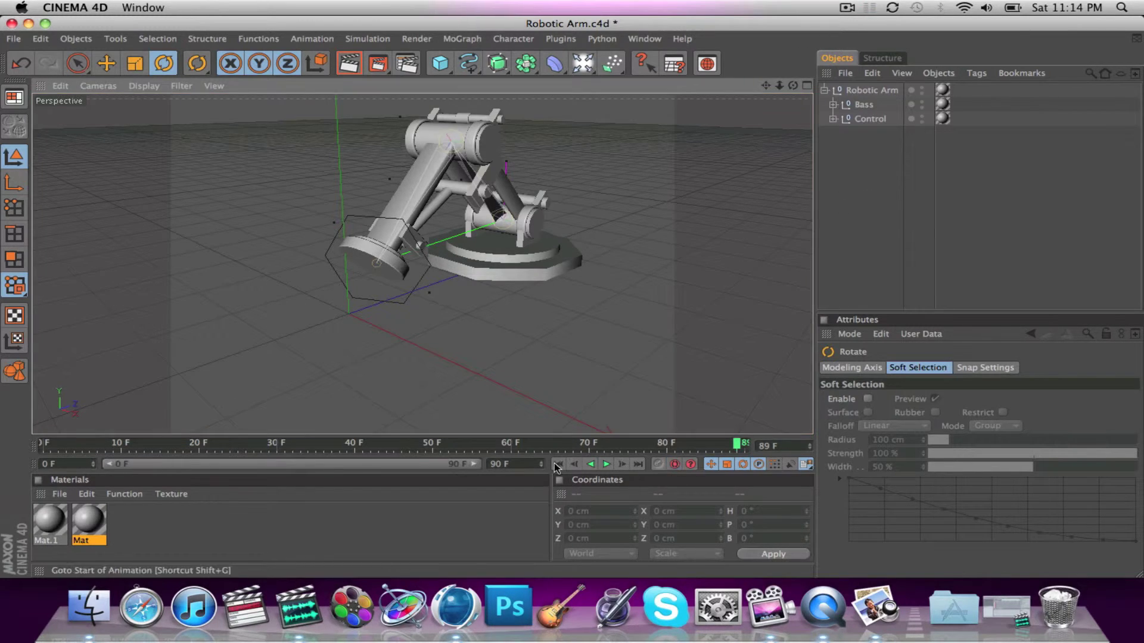
Play back the robotic arm animation and stop it
left_click(607, 465)
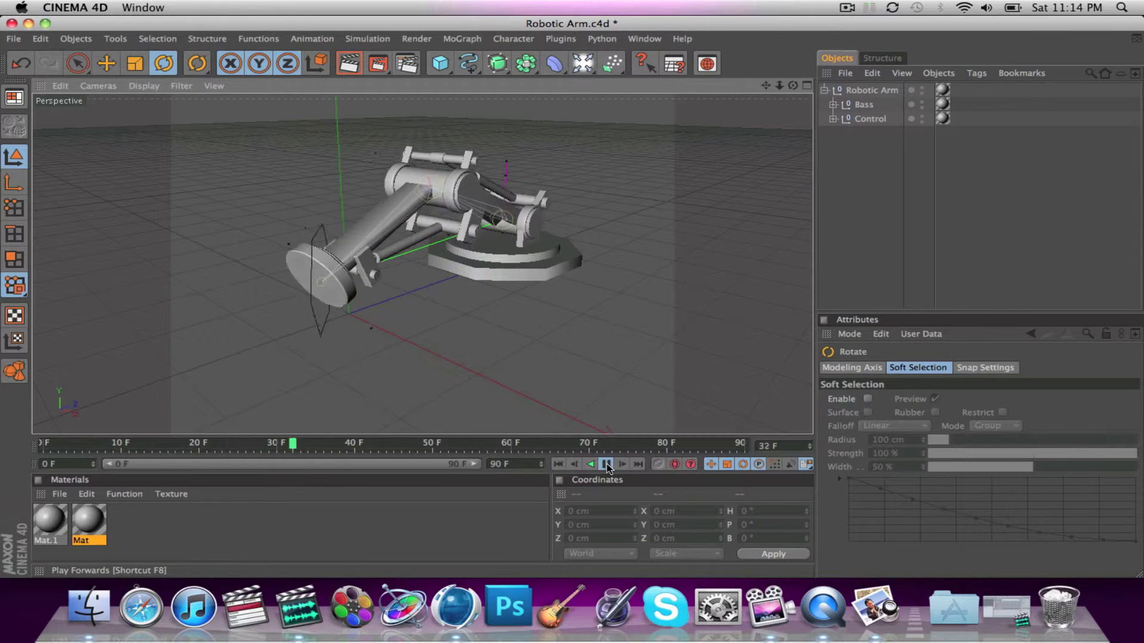
left_click(607, 465)
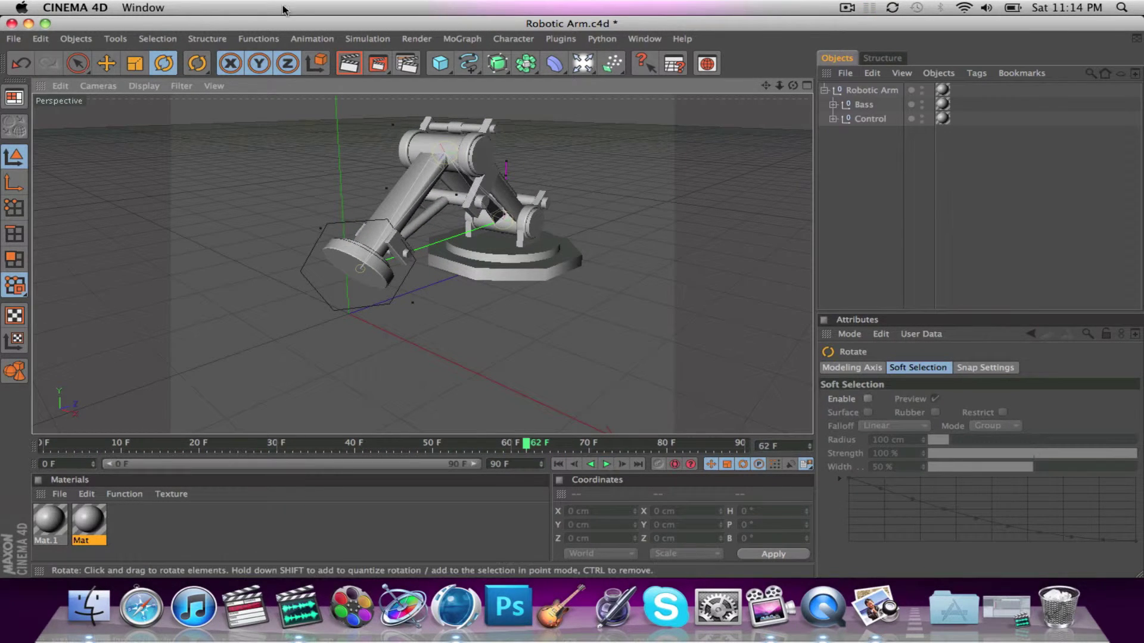
Open the output page of the render settings and move the dialog clear of the timeline
left_click(409, 65)
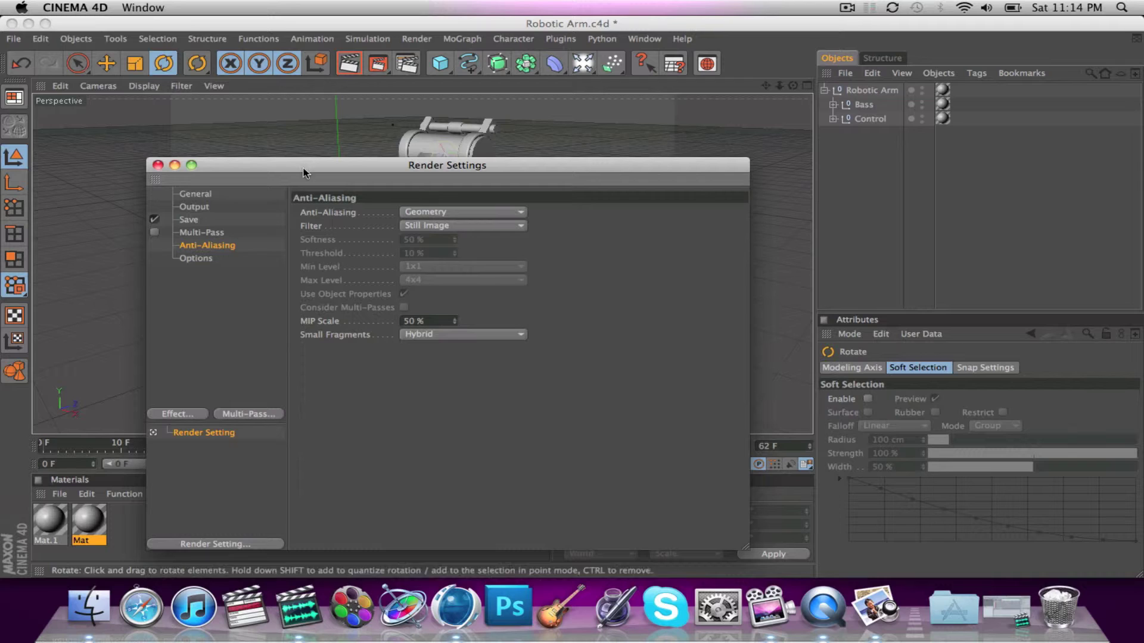
left_click(208, 196)
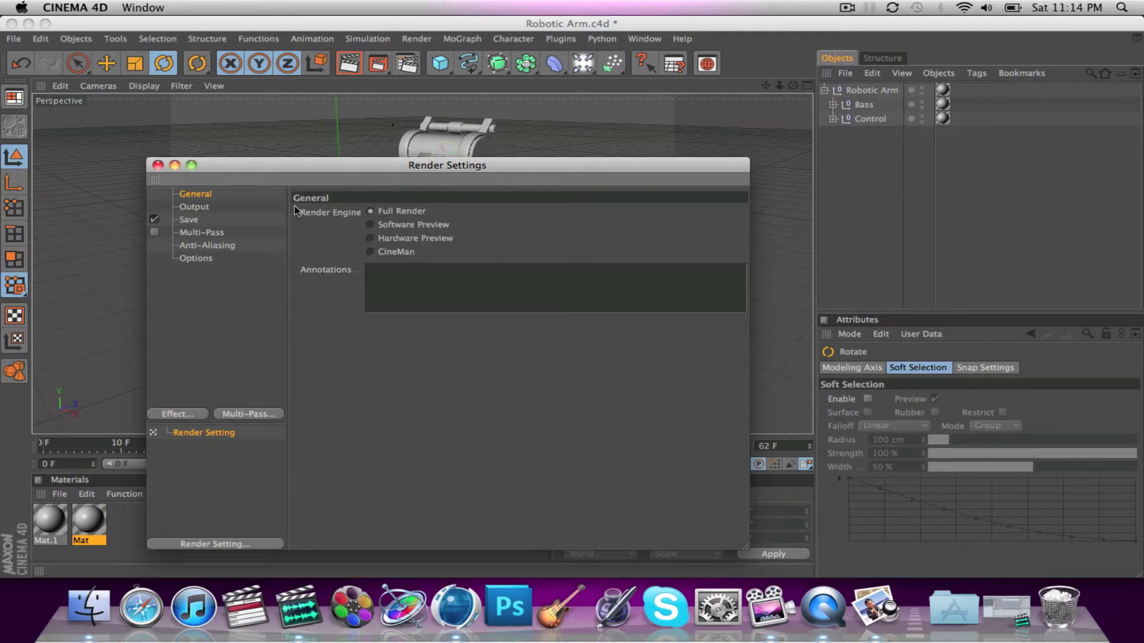
left_click(216, 213)
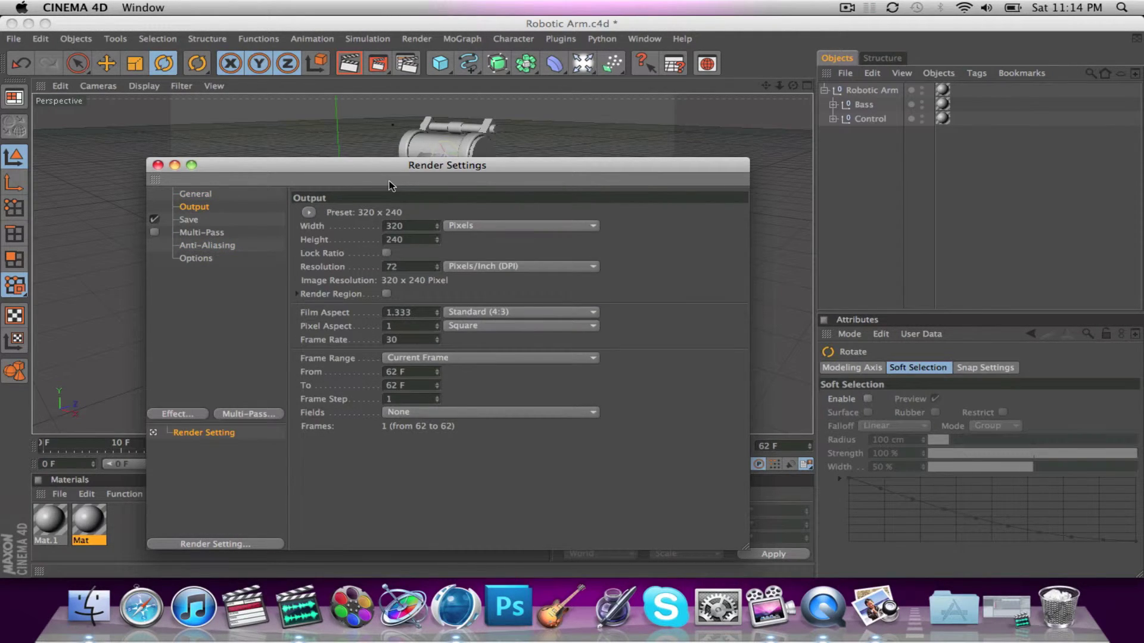
left_click_drag(371, 167, 362, 55)
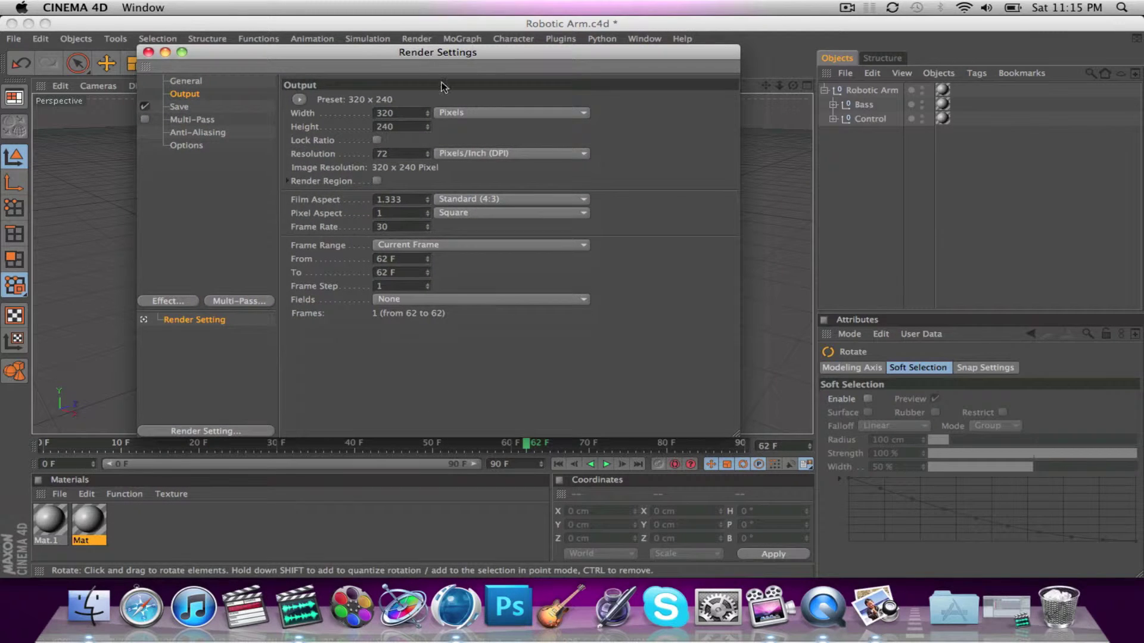
Examine the Film/Video presets available for the render output size
left_click(300, 100)
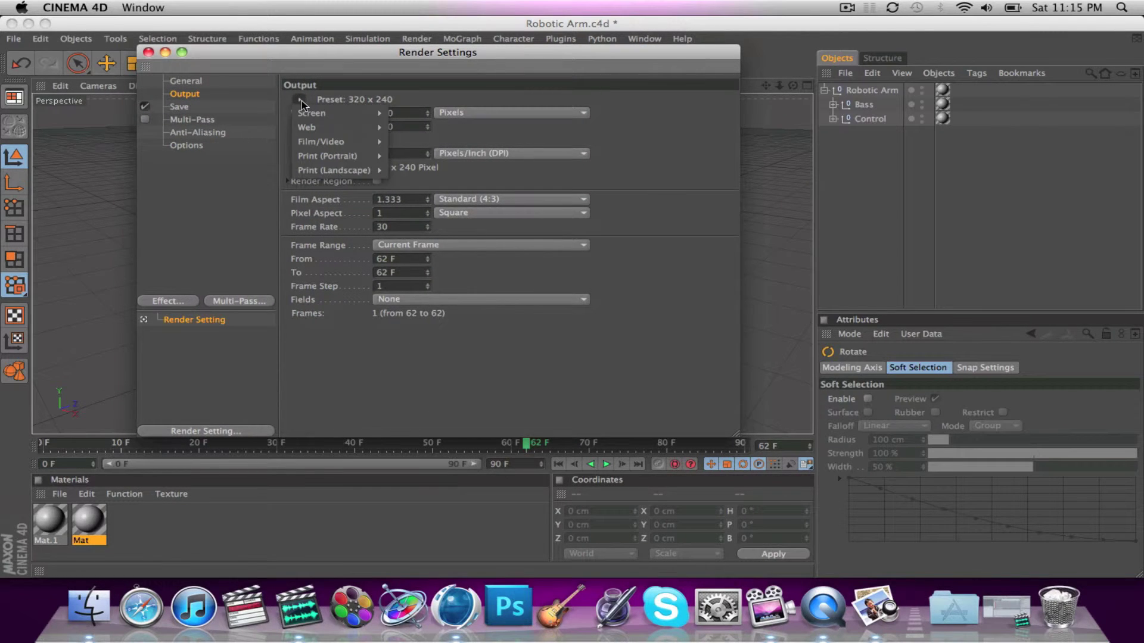
mouse_move(305, 114)
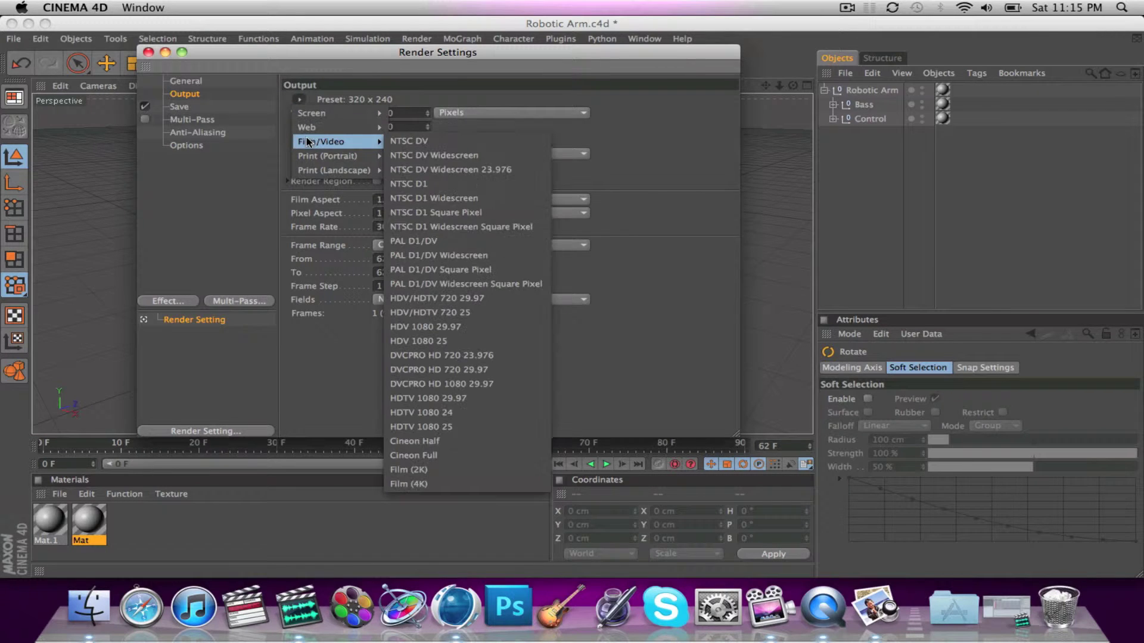
left_click(726, 282)
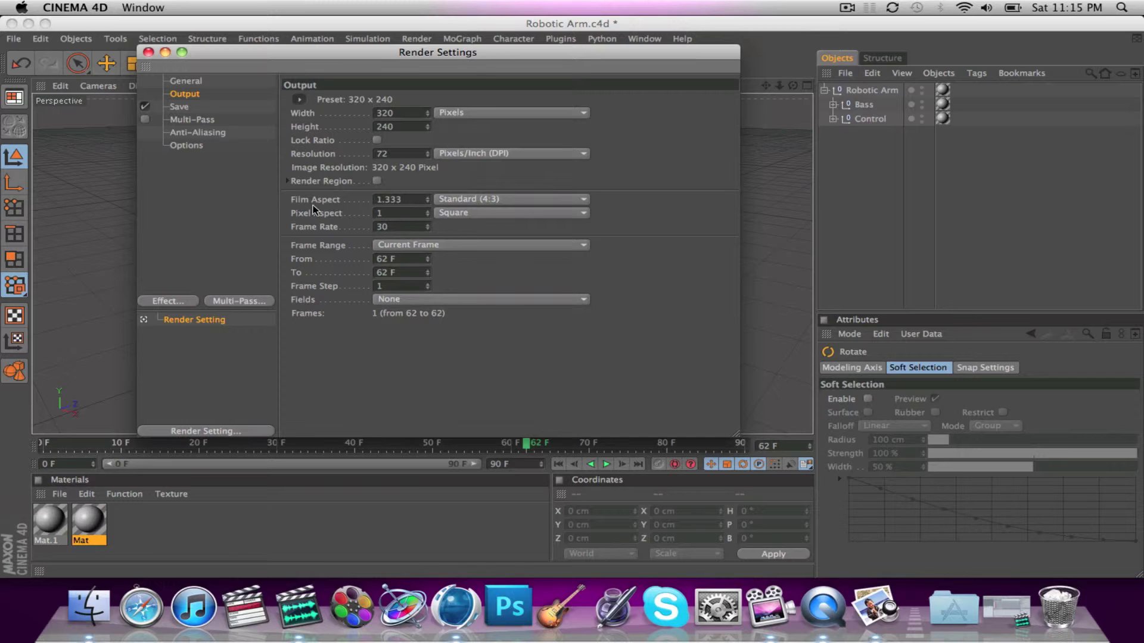
Set the render output's film aspect to HDTV (16:9) and shift the settings dialog clear of the toolbar
left_click_drag(314, 202, 569, 206)
left_click(566, 200)
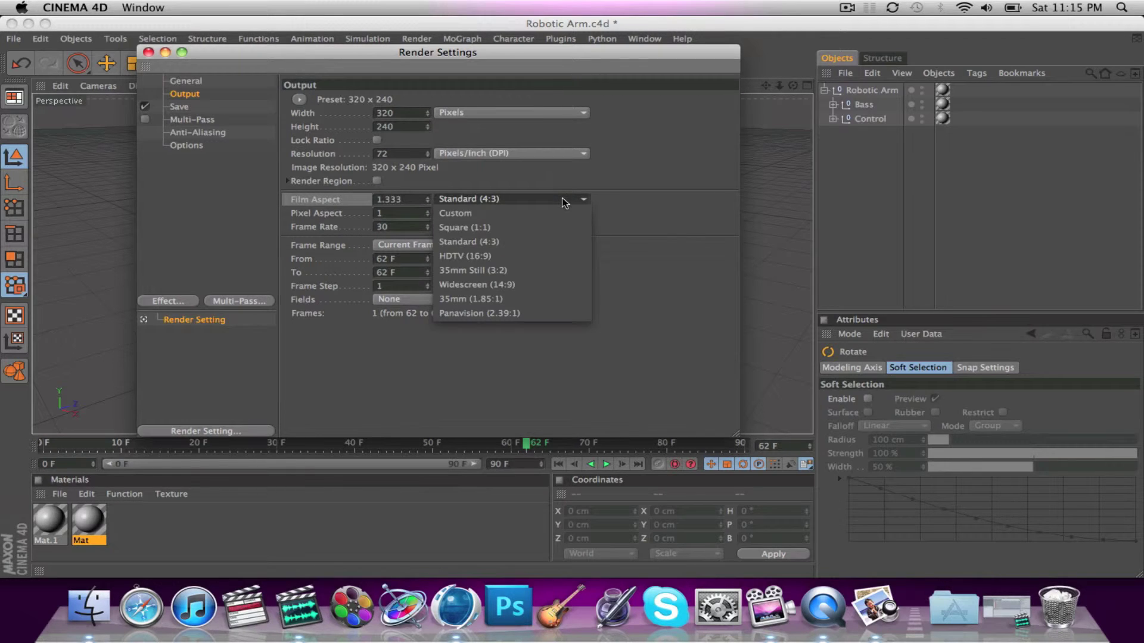
left_click(509, 258)
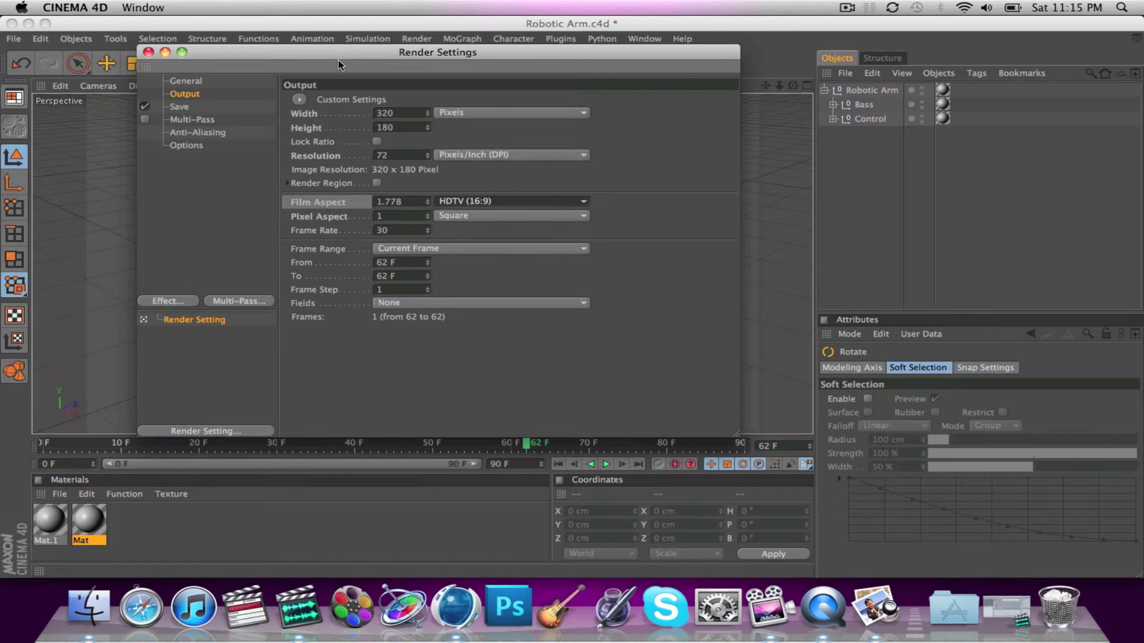
left_click_drag(341, 56, 420, 107)
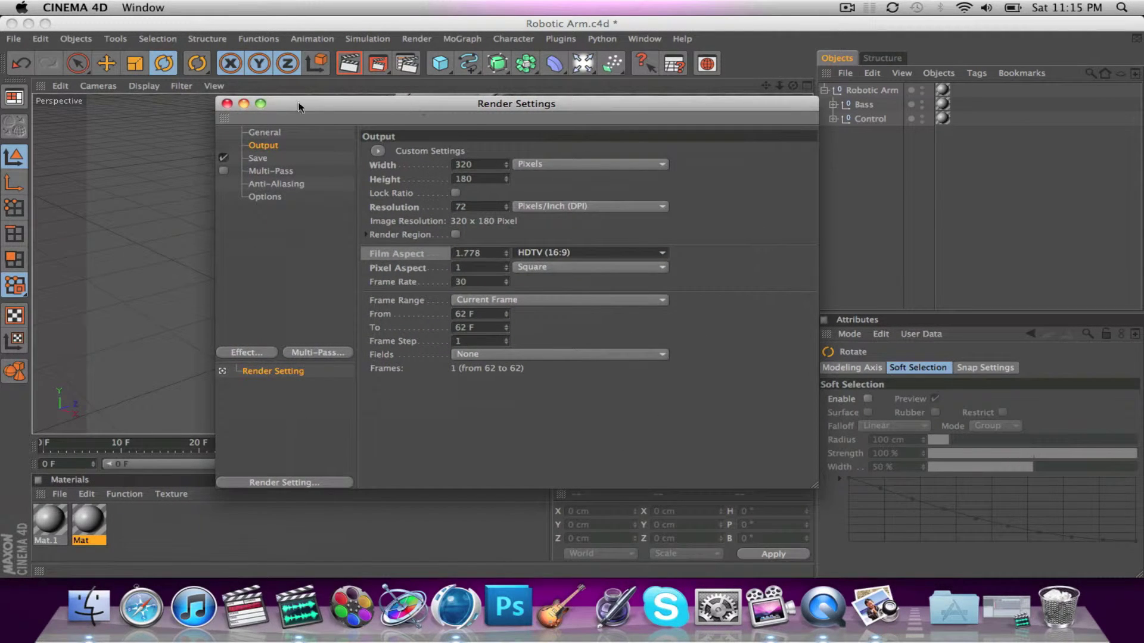
Set the render's save format to QuickTime Movie with a depth of 8 Bit/Channel
left_click(258, 158)
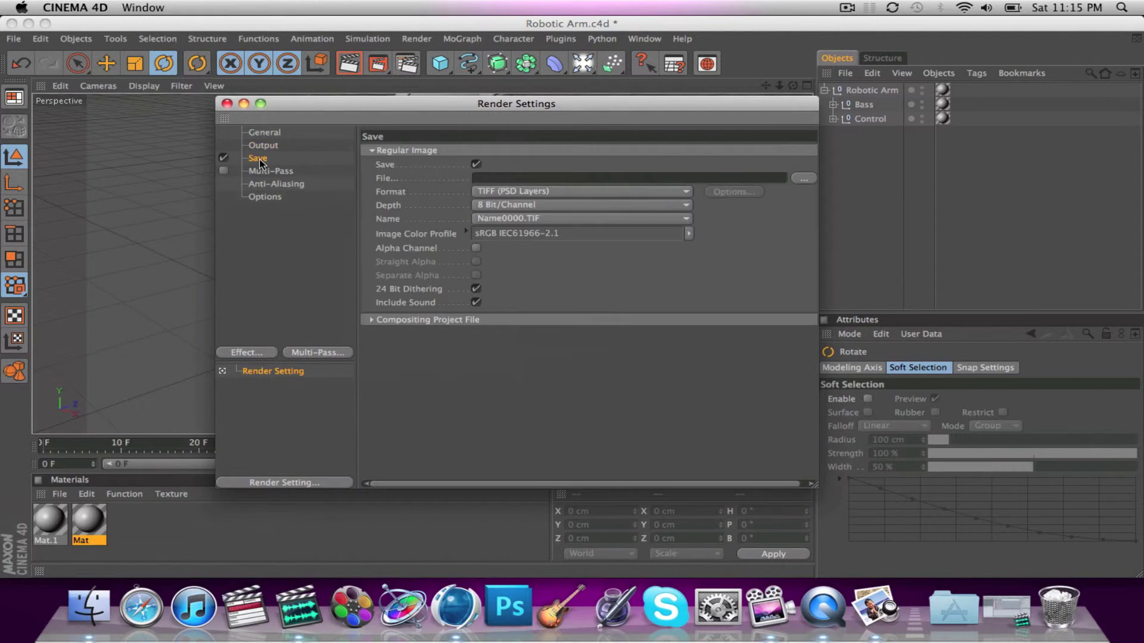
left_click(522, 192)
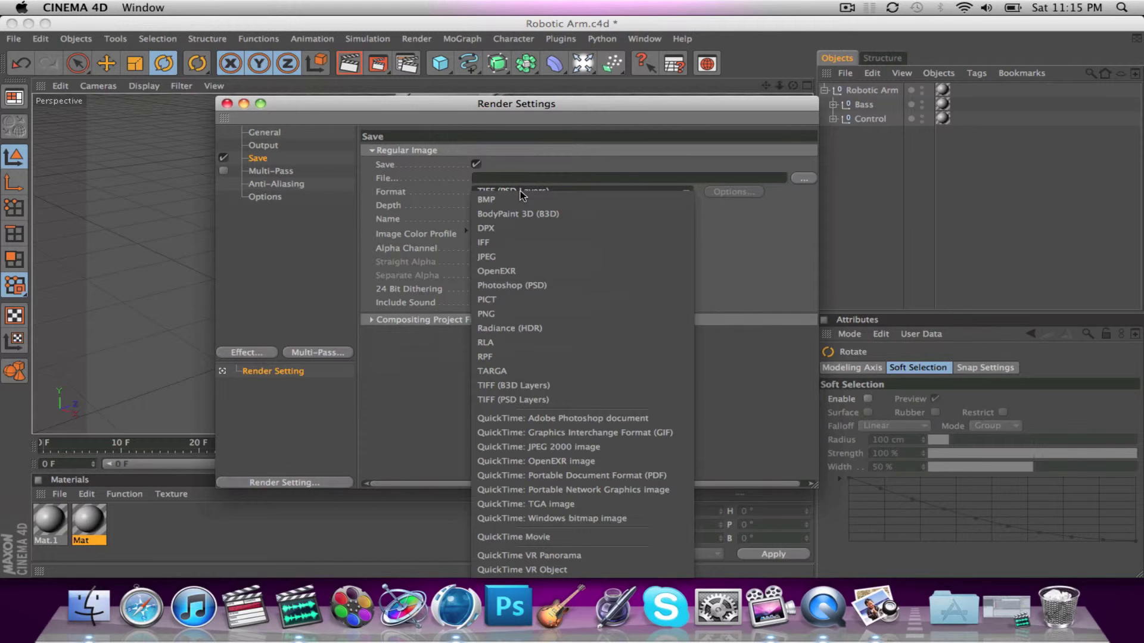
left_click(523, 537)
left_click(476, 303)
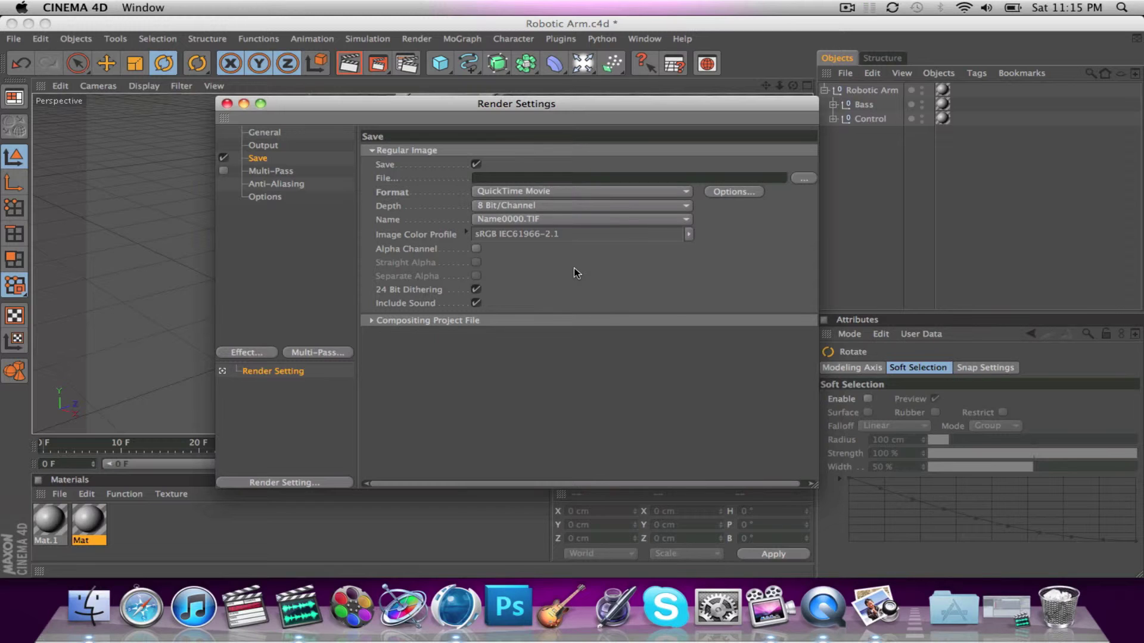
left_click(573, 193)
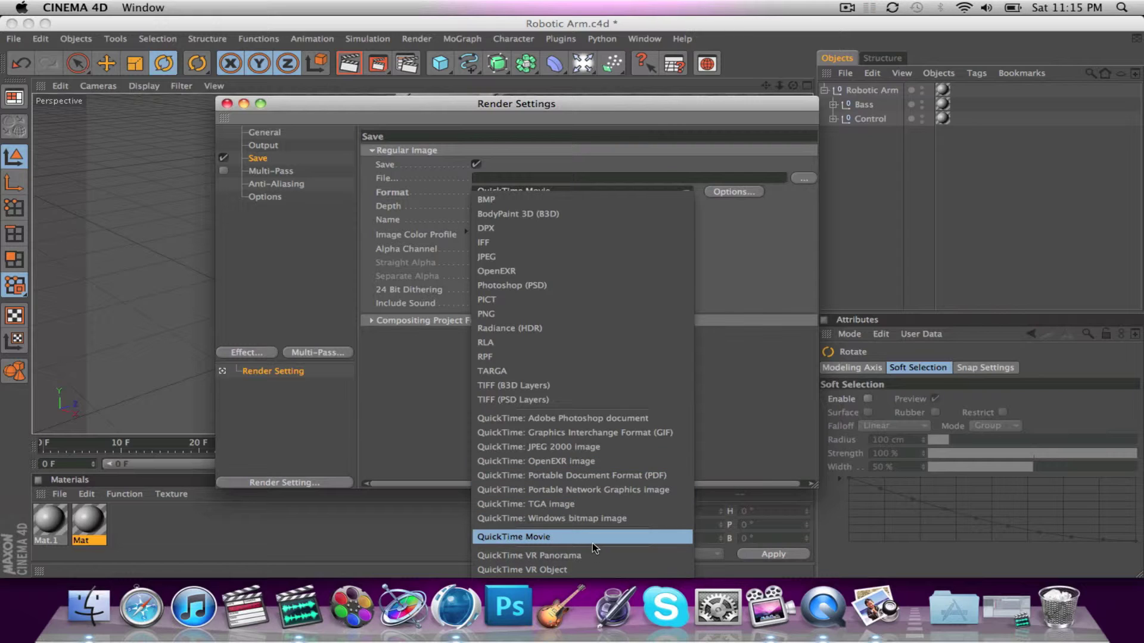
left_click(428, 414)
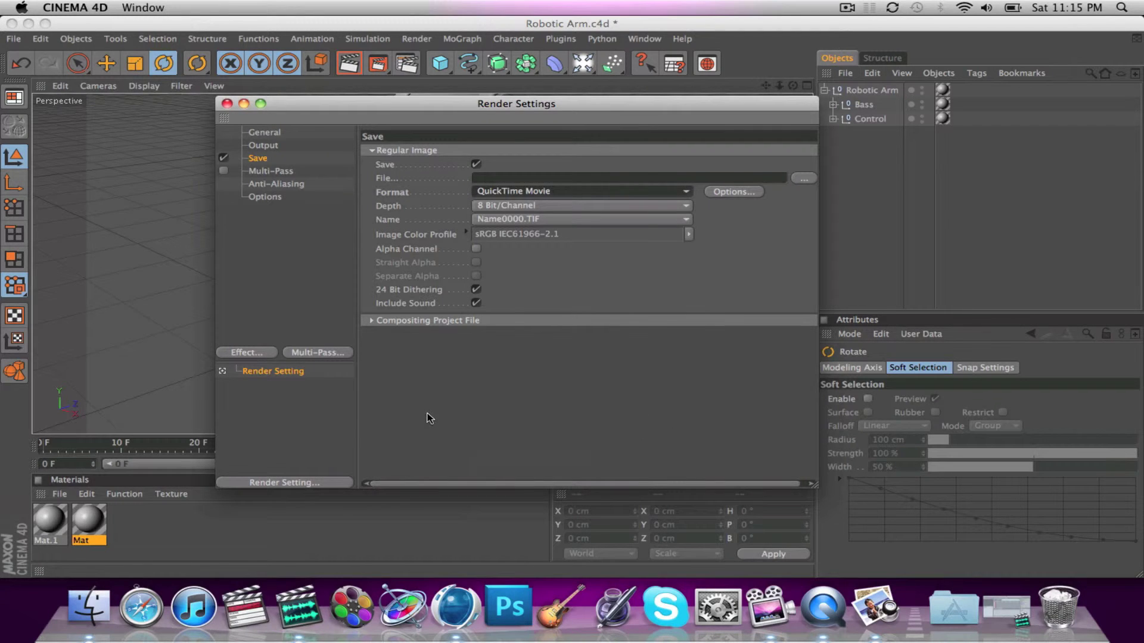
left_click(518, 209)
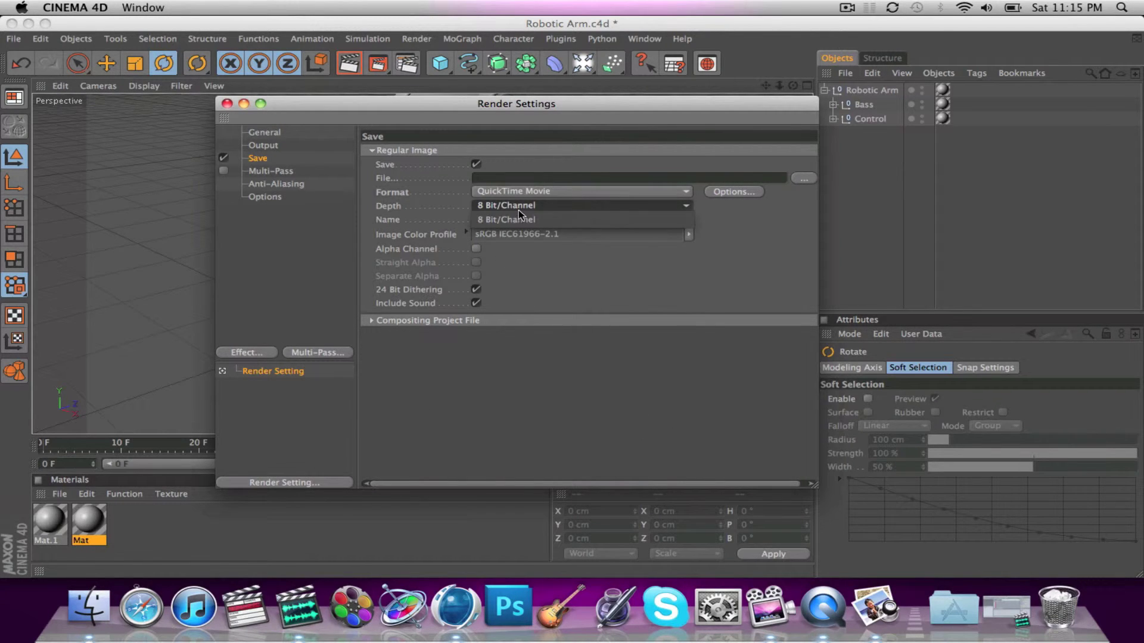
left_click(572, 270)
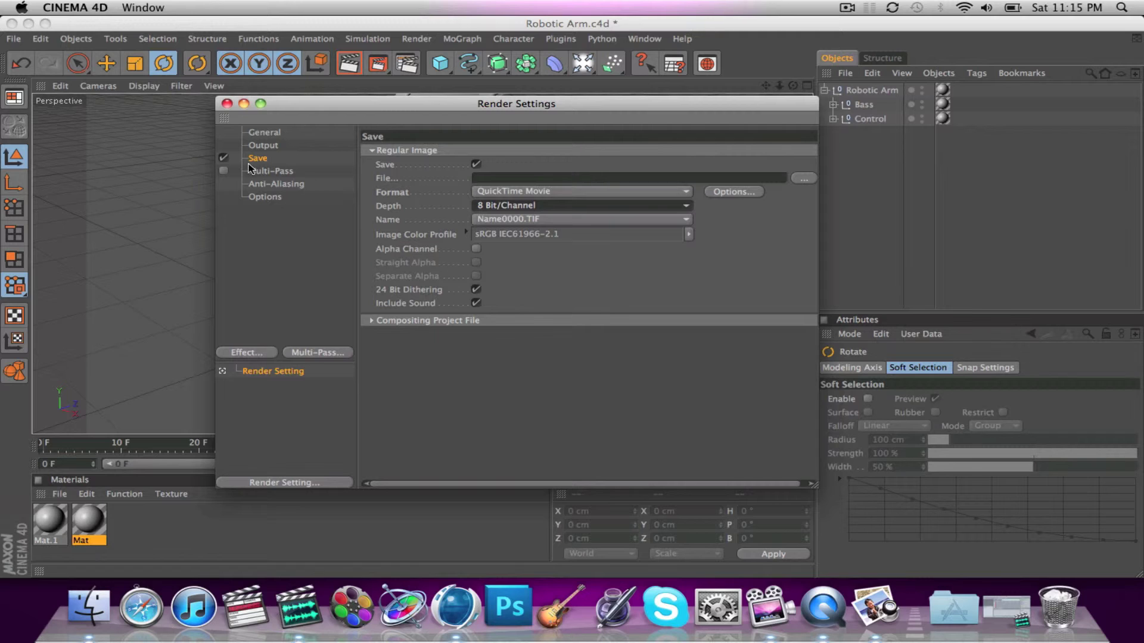
Set the render's anti-aliasing to Best and its filter to Animation
left_click(275, 186)
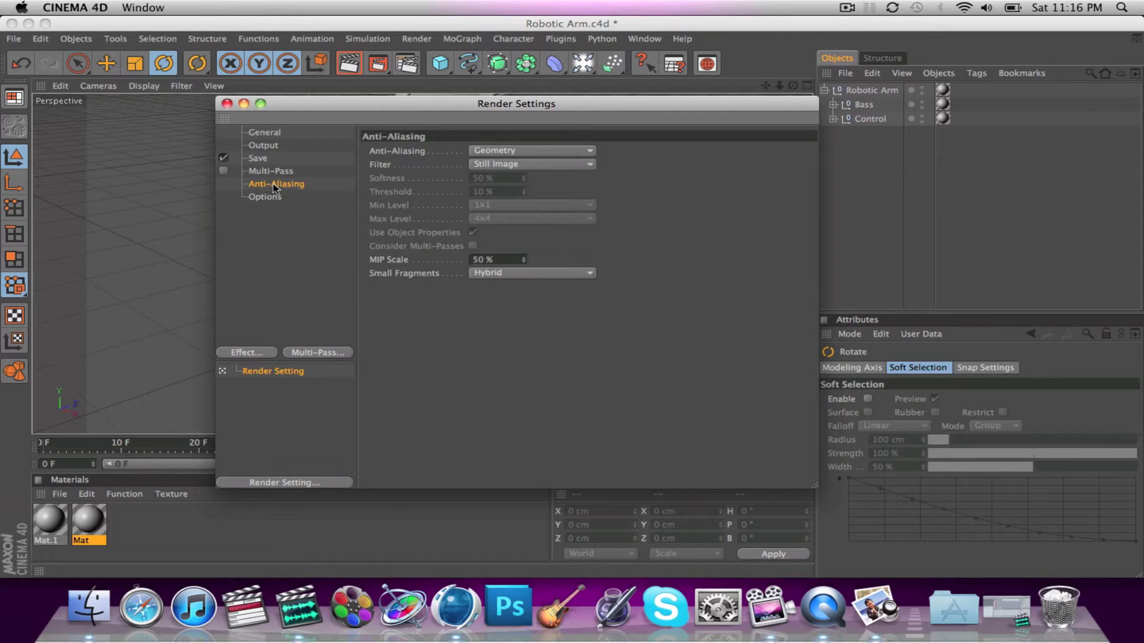
left_click(480, 156)
left_click(499, 192)
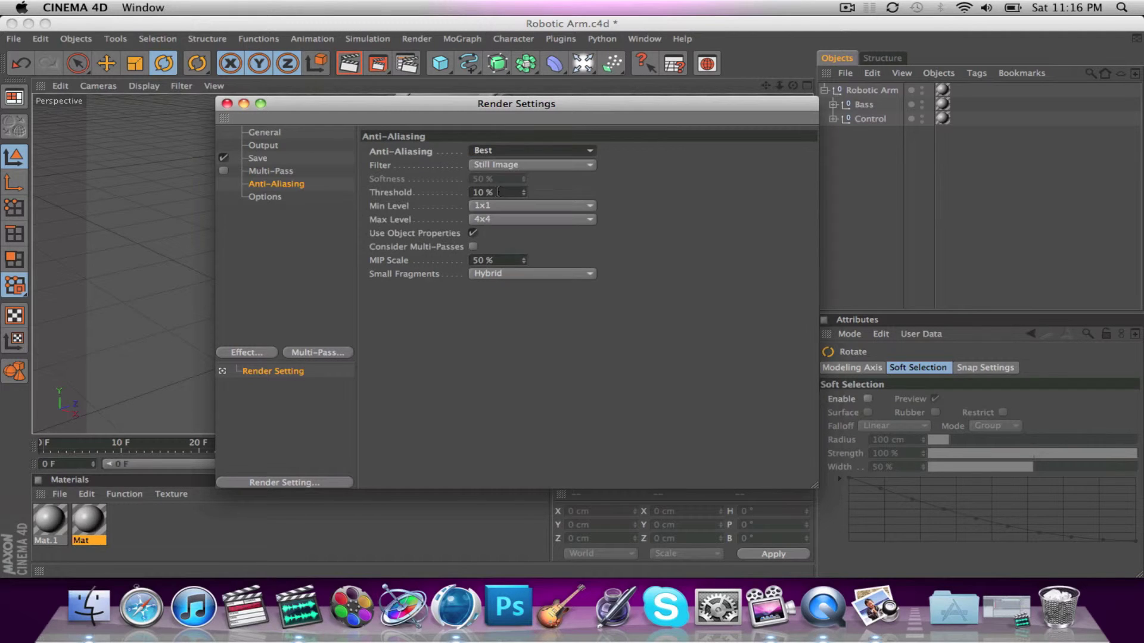
left_click(515, 171)
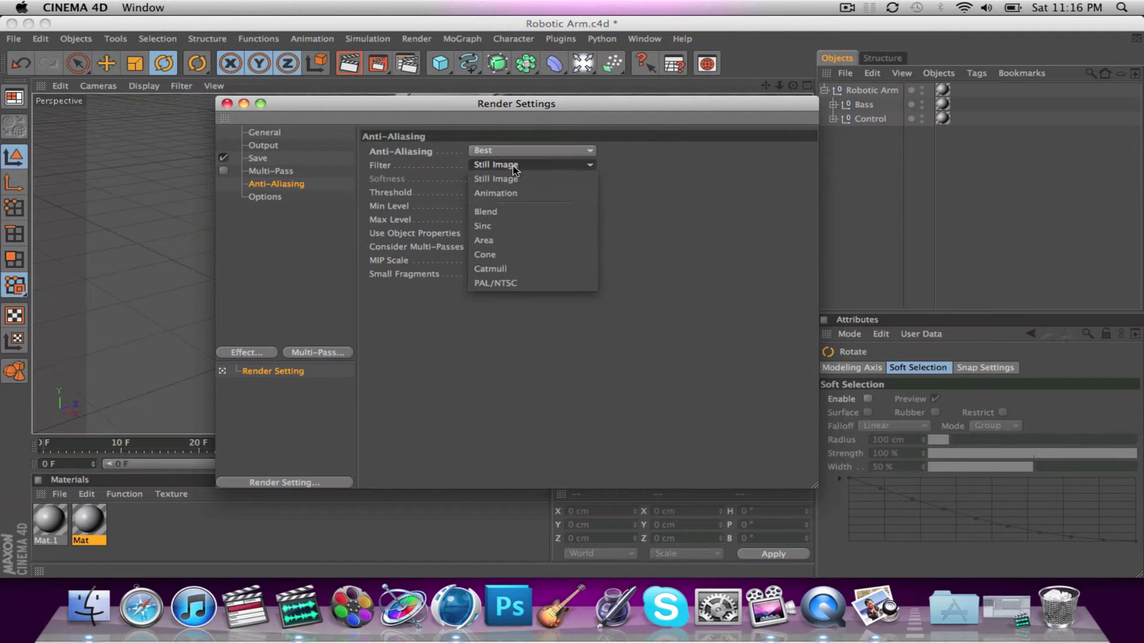
left_click(513, 192)
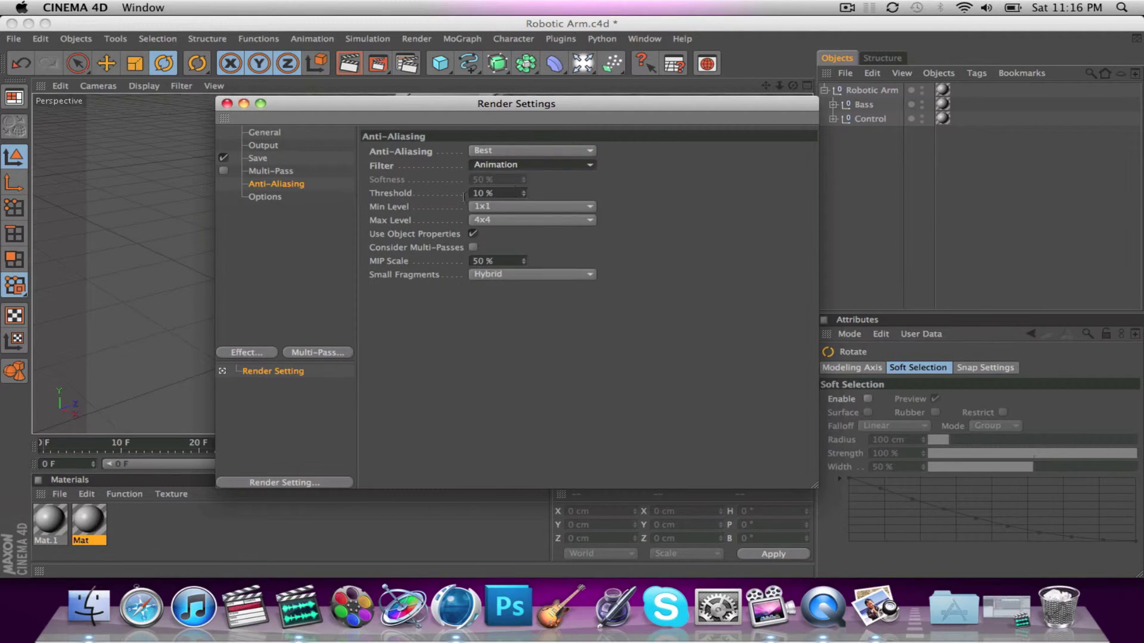
Close the render settings after reviewing them, and test-render the current robotic arm frame in the Picture Viewer
left_click(281, 172)
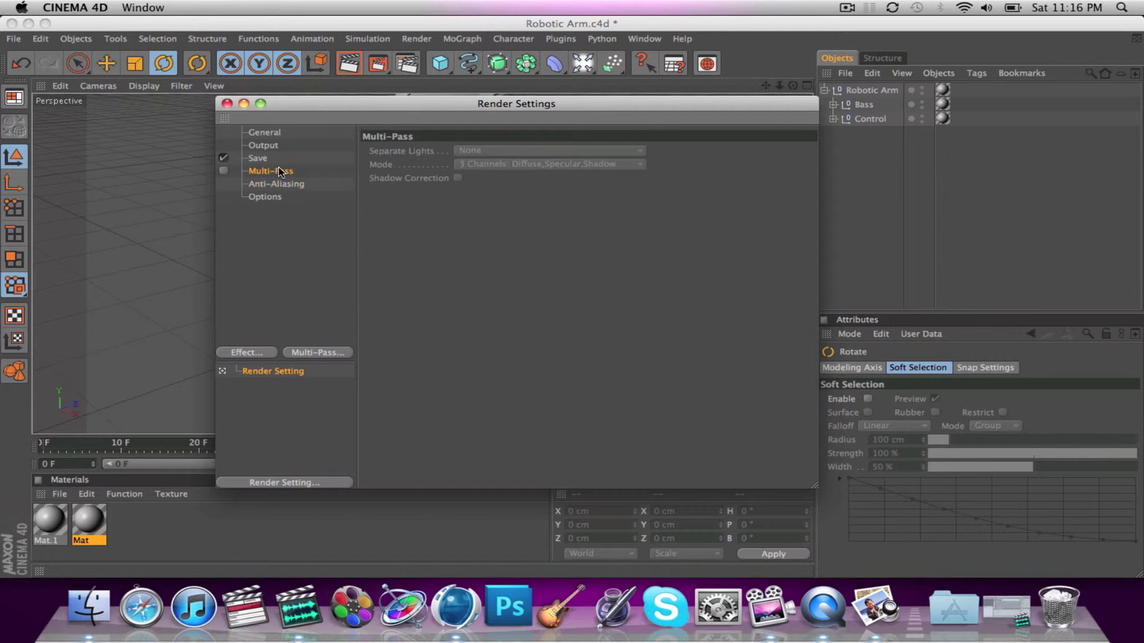
left_click(280, 159)
left_click(280, 146)
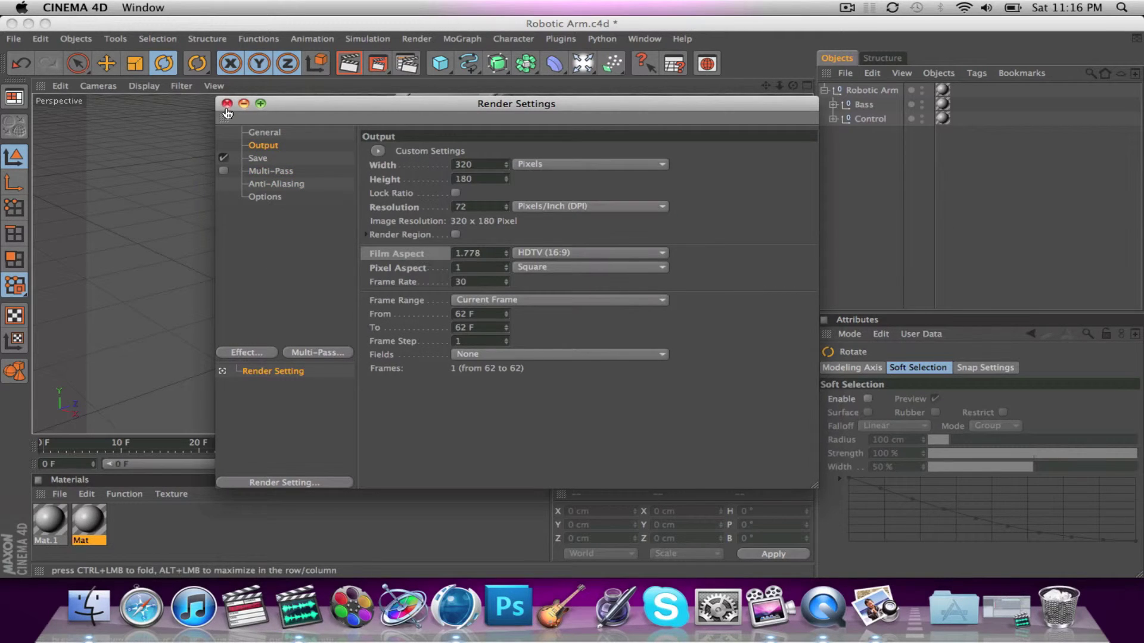
left_click(227, 104)
left_click(383, 66)
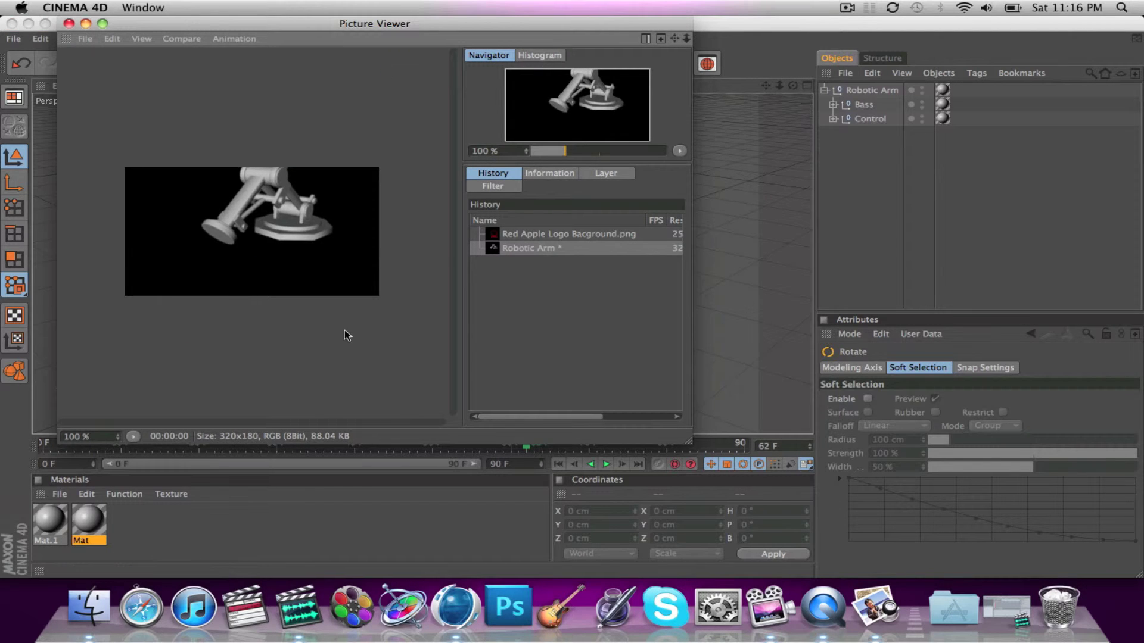
left_click(68, 23)
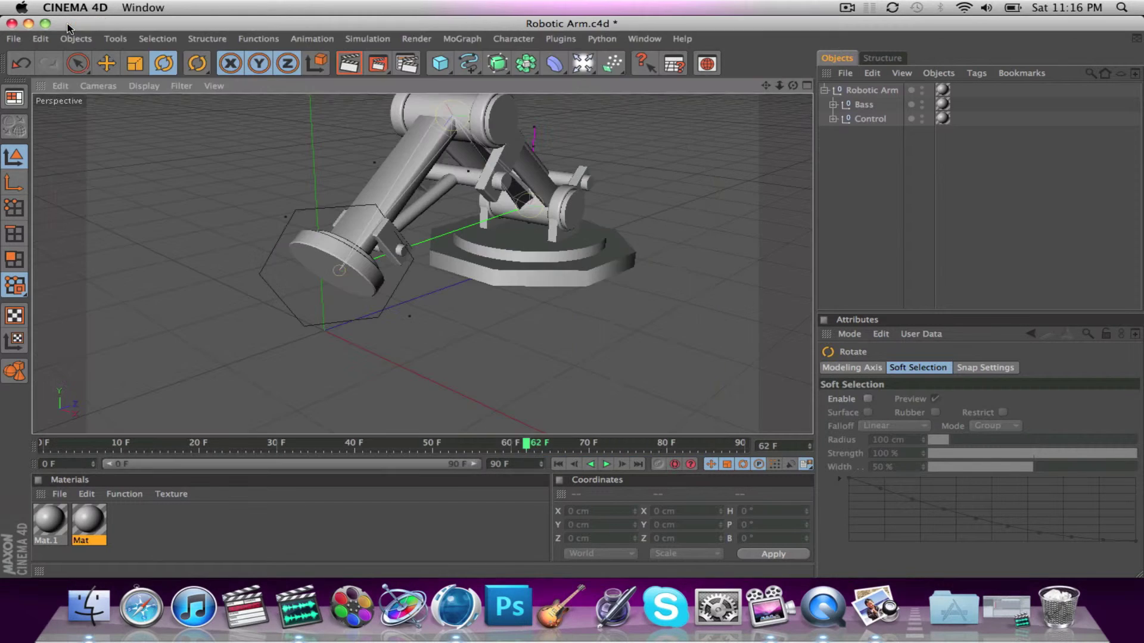
Open the QuickTime movie's compression options in the render settings, review them and accept them
left_click(404, 66)
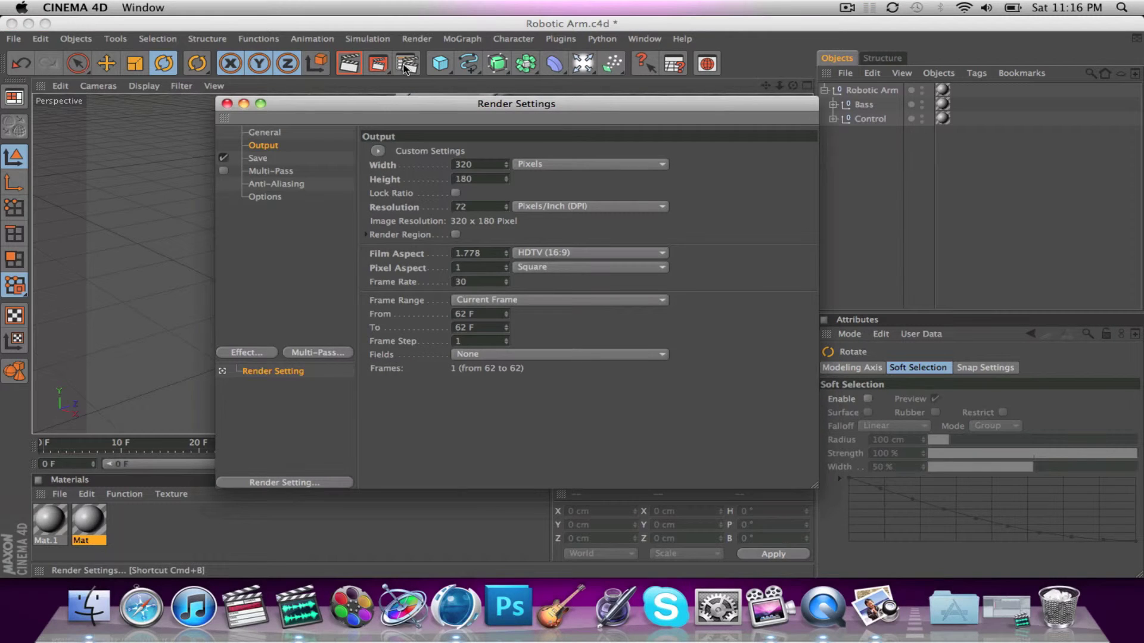
left_click(267, 160)
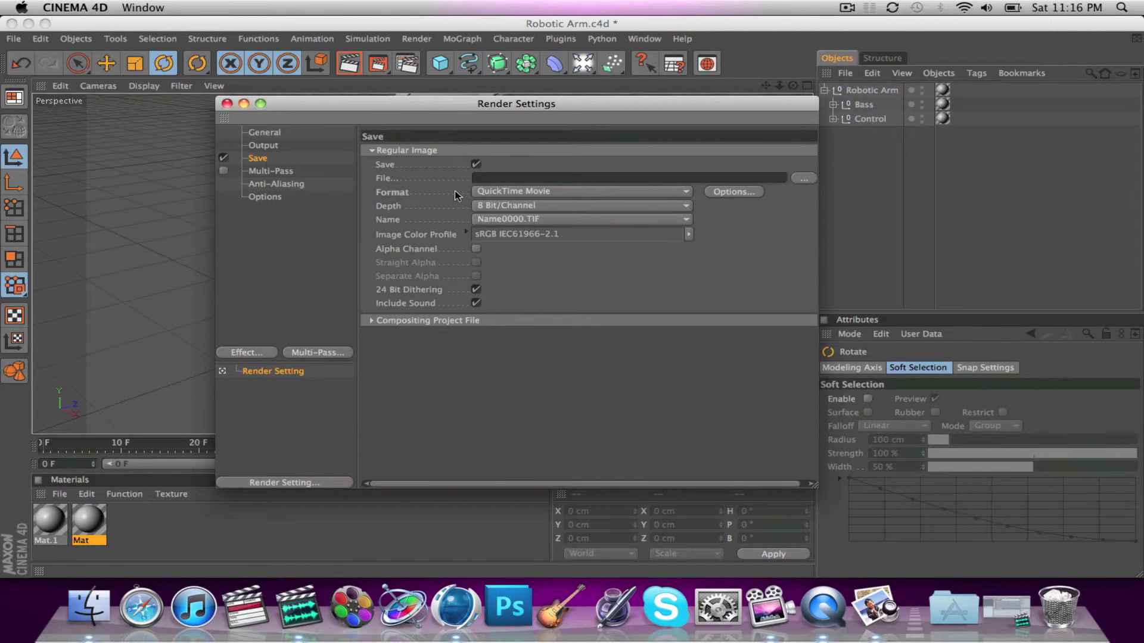
left_click(757, 192)
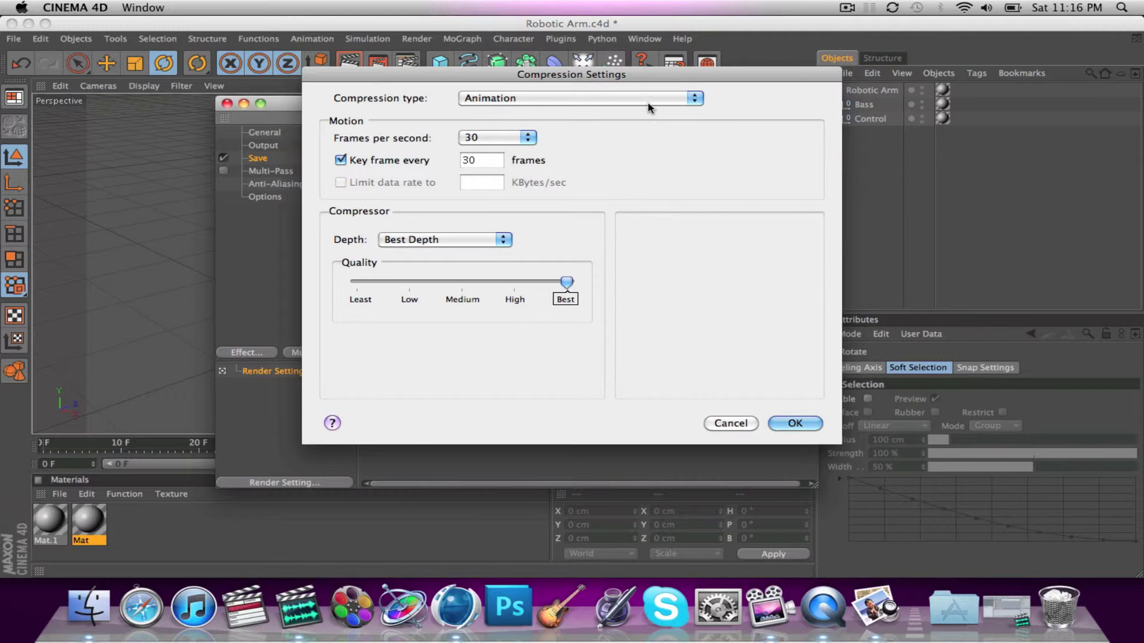
left_click_drag(631, 77, 654, 214)
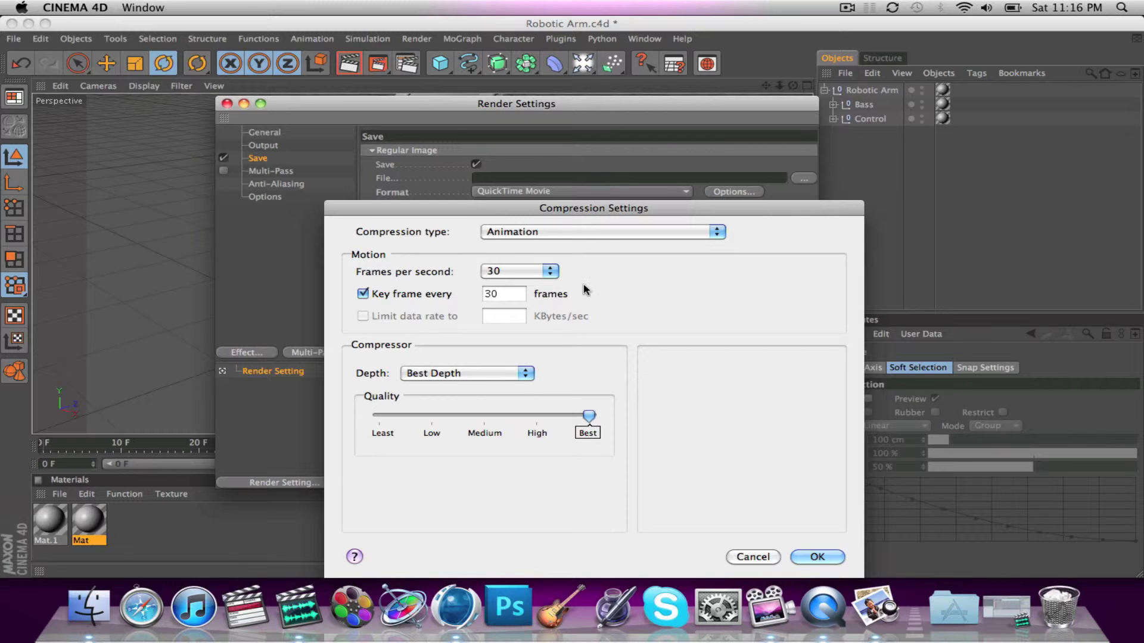
left_click(821, 556)
Recheck the anti-aliasing and save settings, and set the output frame range to All Frames before closing the render settings
left_click(257, 184)
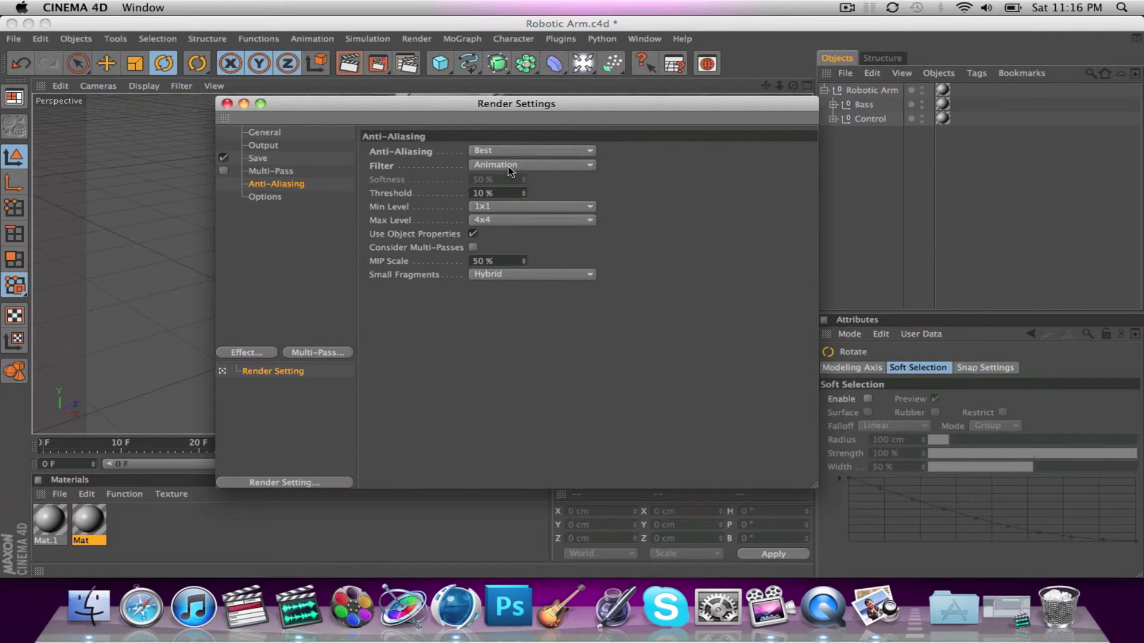
left_click(263, 133)
left_click(261, 148)
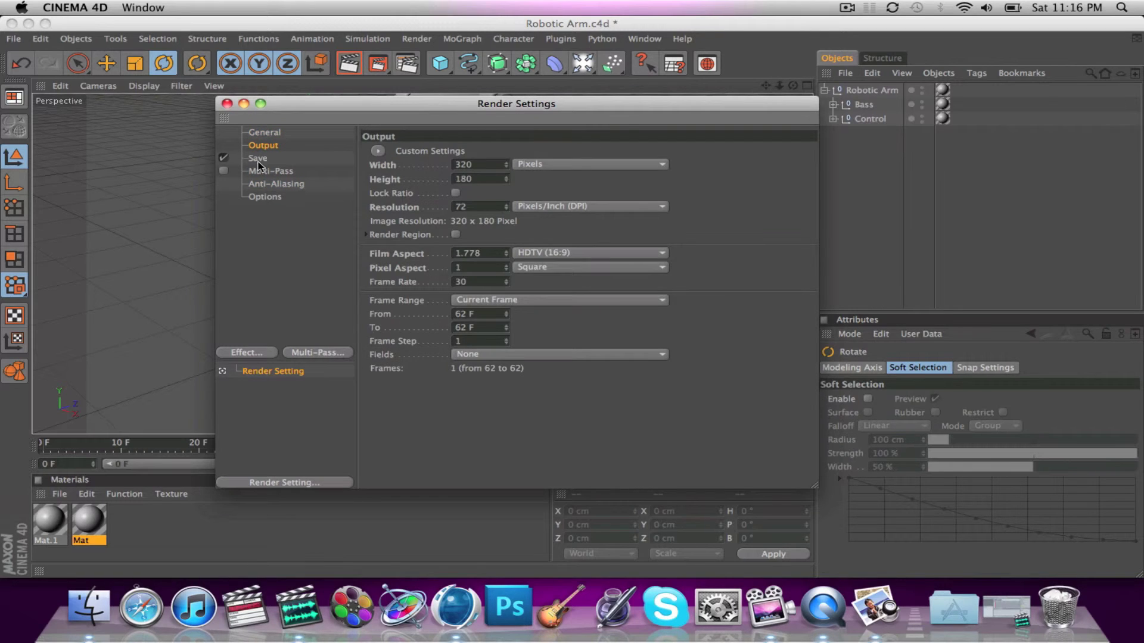
left_click(258, 159)
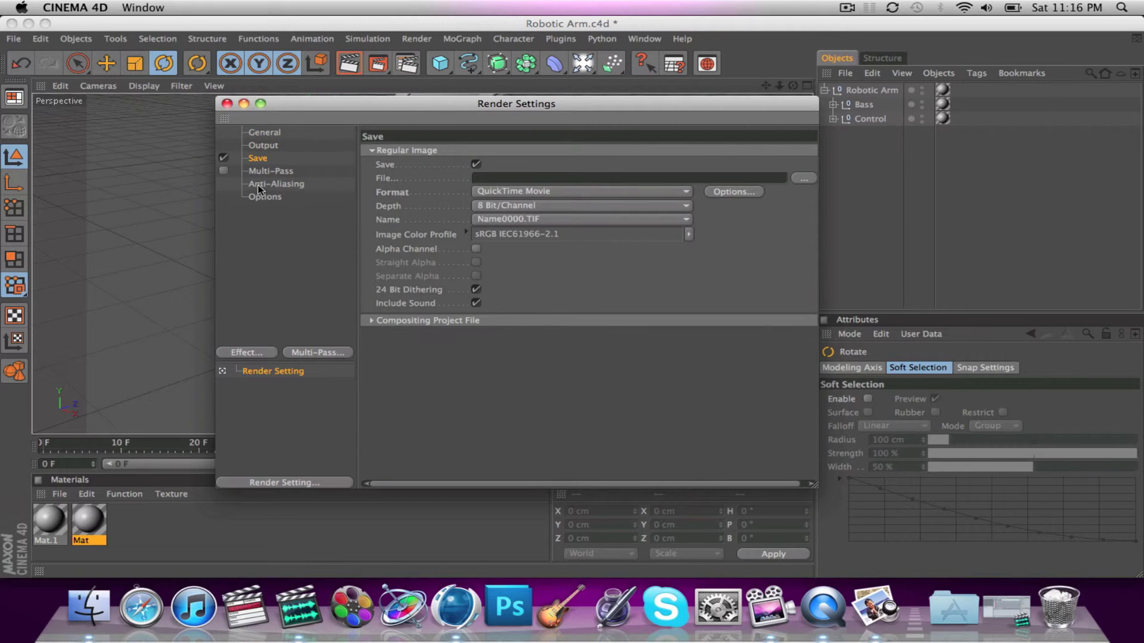
left_click(259, 150)
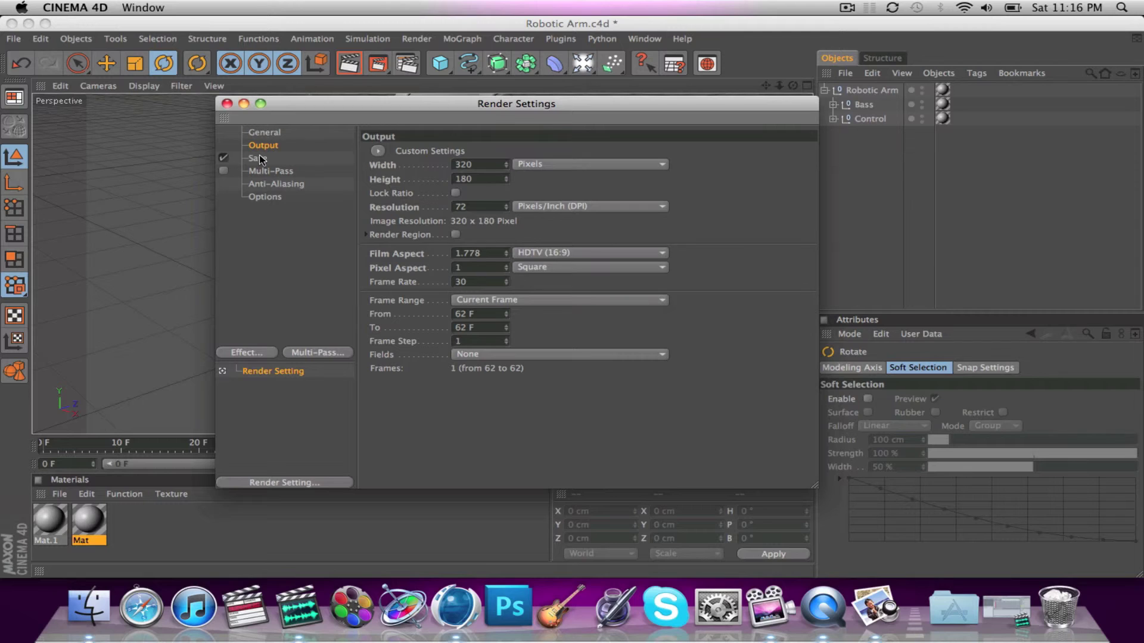
left_click(510, 301)
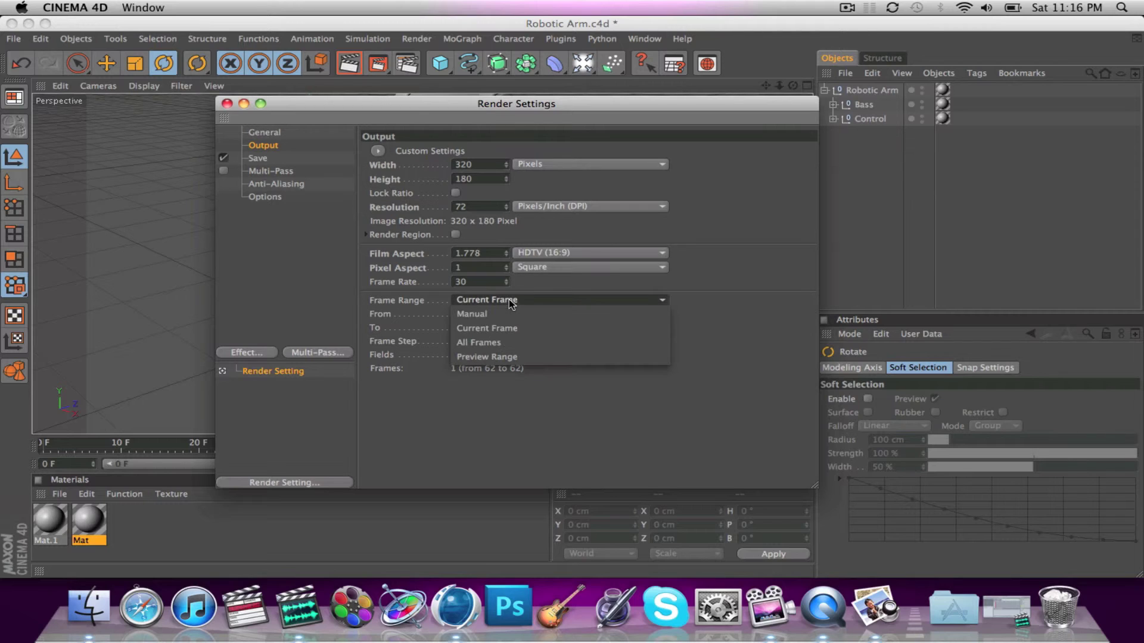
left_click(497, 342)
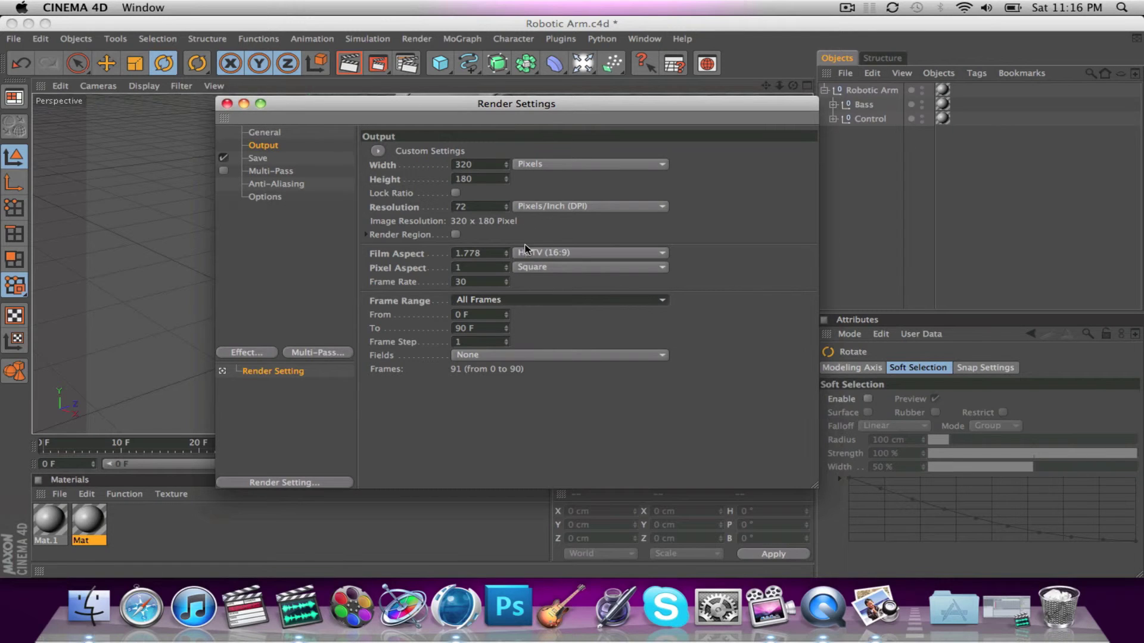
left_click(227, 104)
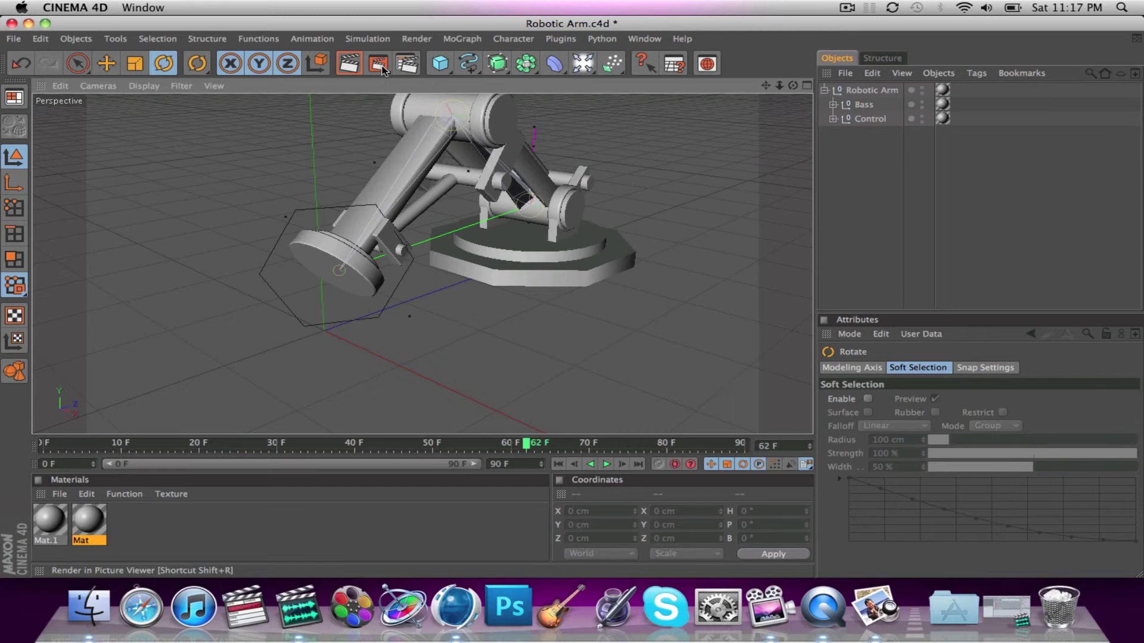
Minimize the Cinema 4D window and launch Adobe After Effects CS5 from the Applications folder
left_click(28, 23)
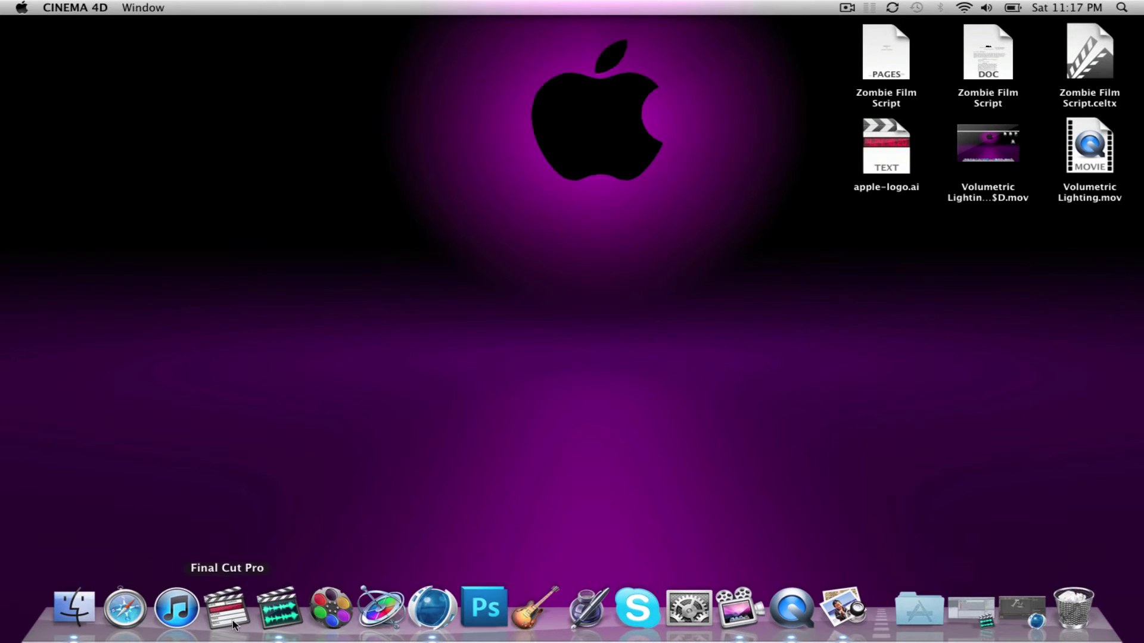
left_click(918, 608)
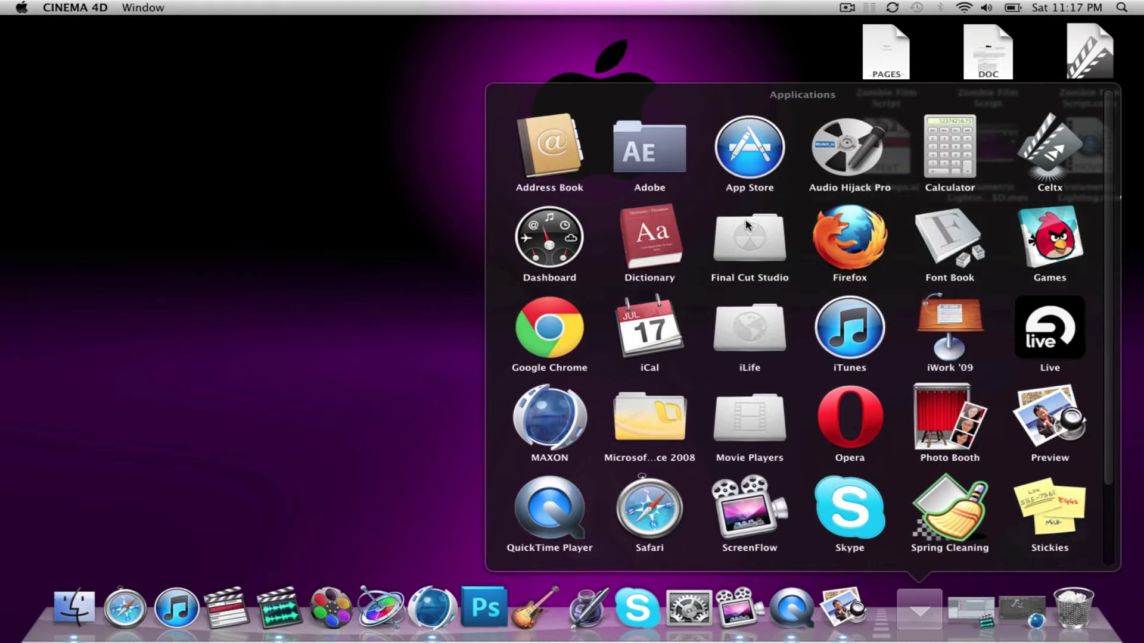
scroll(745, 220, "up", 3)
left_click(652, 147)
left_click(817, 344)
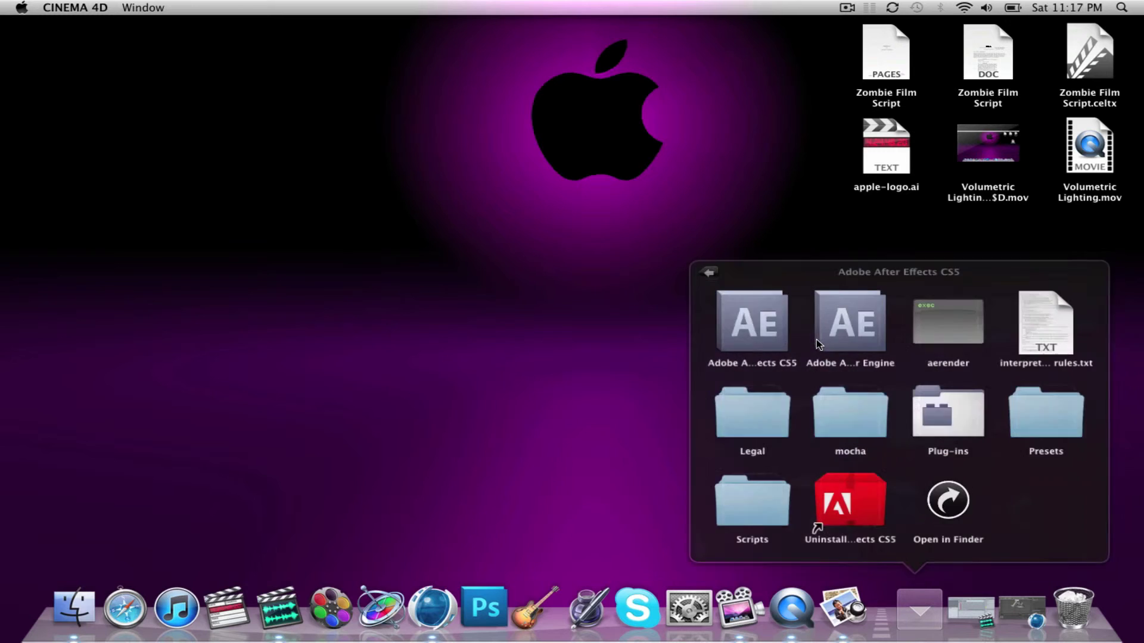
left_click(770, 335)
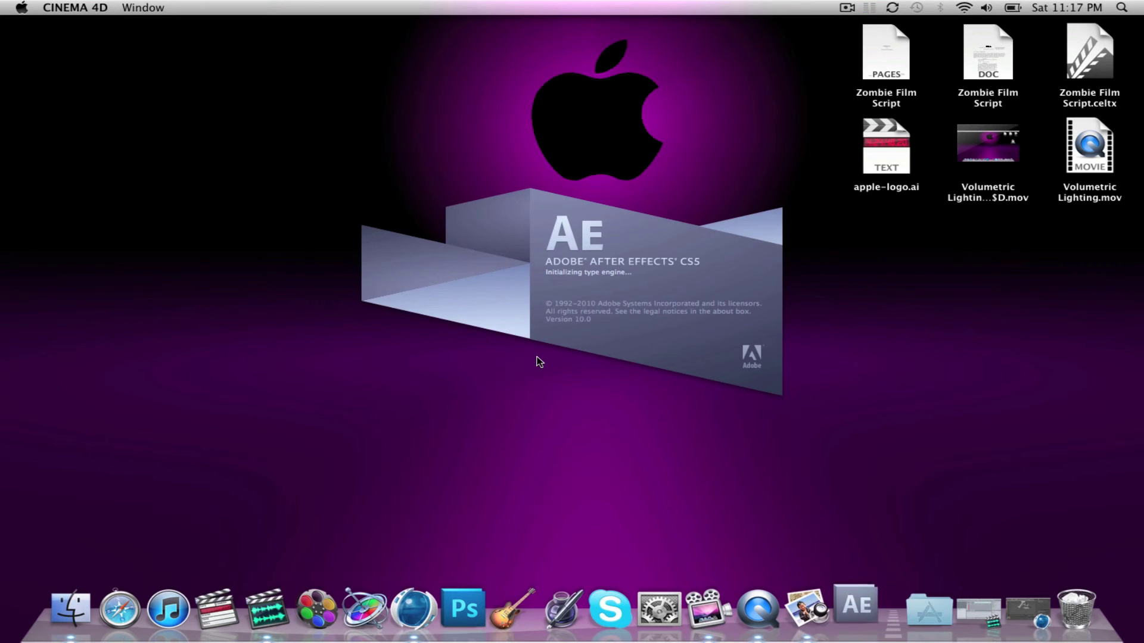
left_click(920, 609)
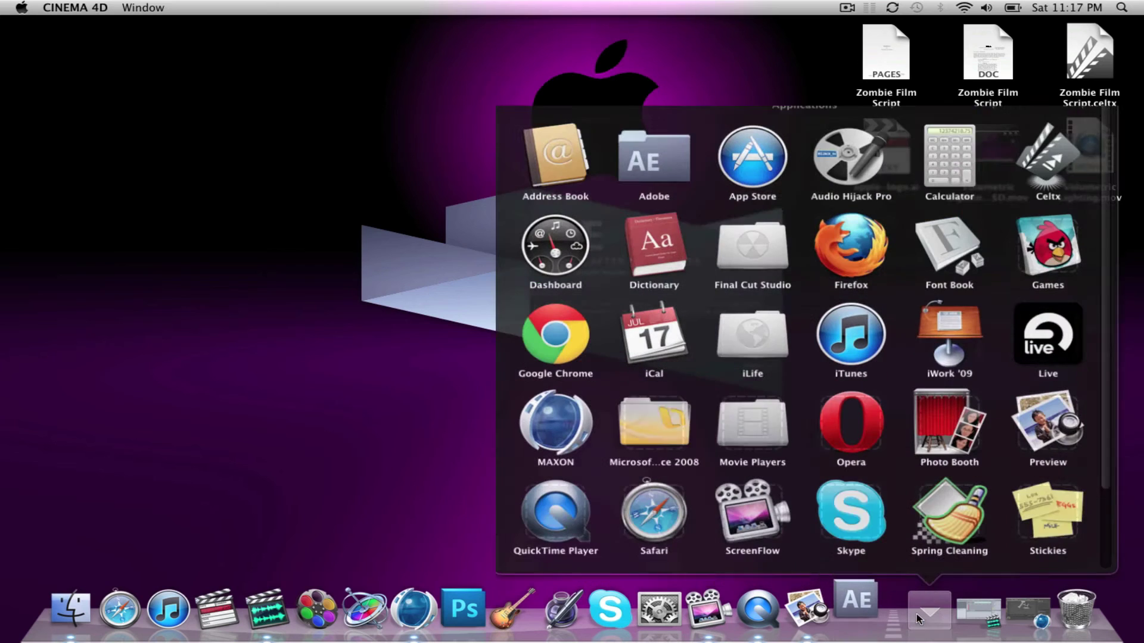
scroll(770, 203, "down", 3)
scroll(769, 202, "down", 1)
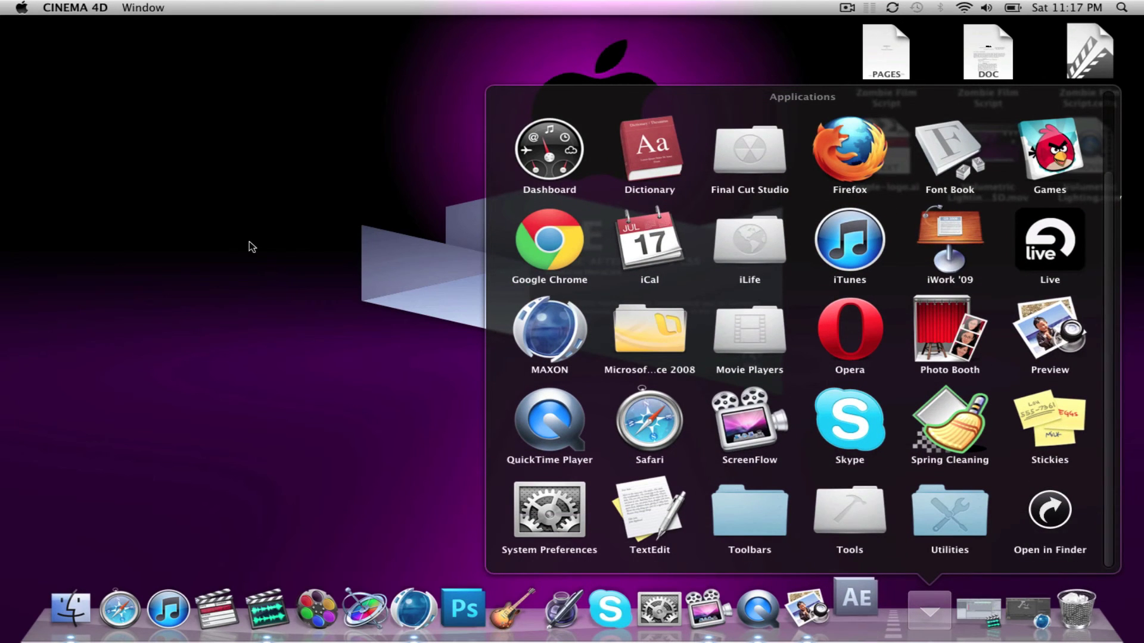
left_click(325, 288)
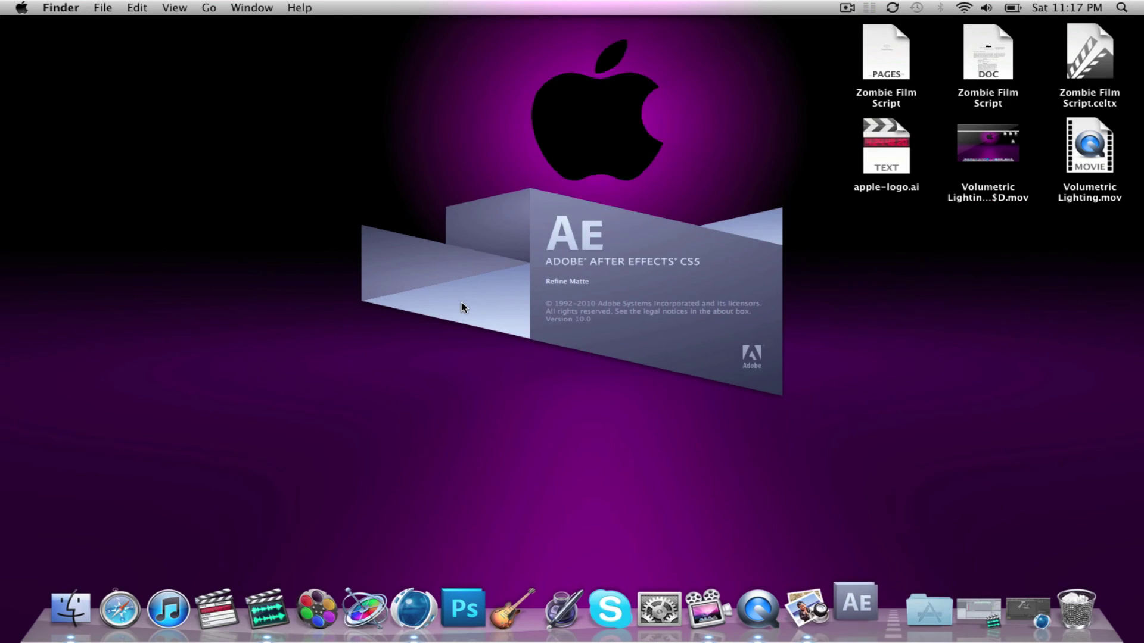